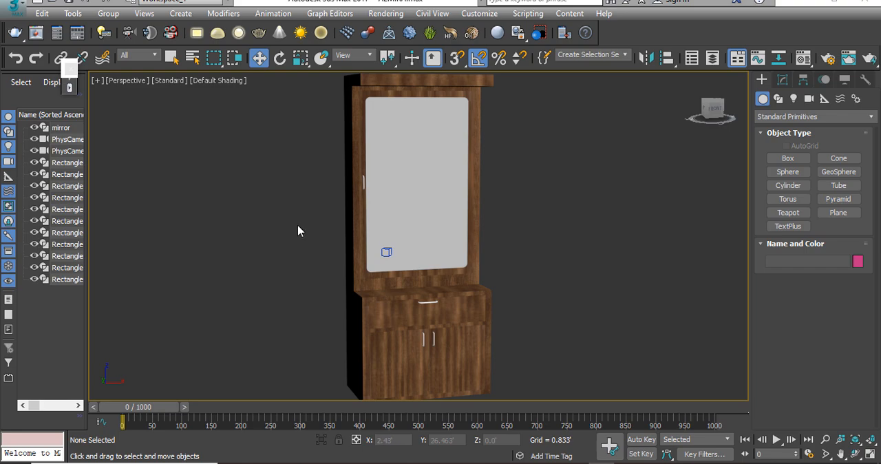
Step: Examine the mirror cabinet from several angles
left_click_drag(633, 157, 232, 381)
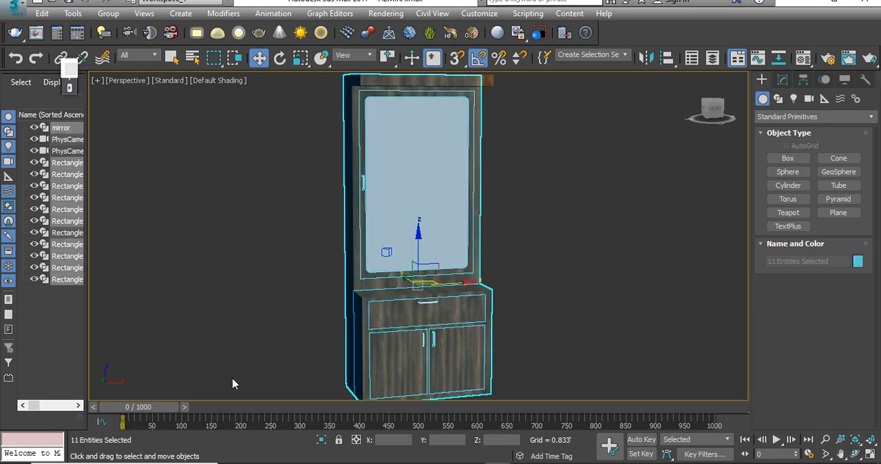
middle_click_drag(232, 381, 397, 337, "alt")
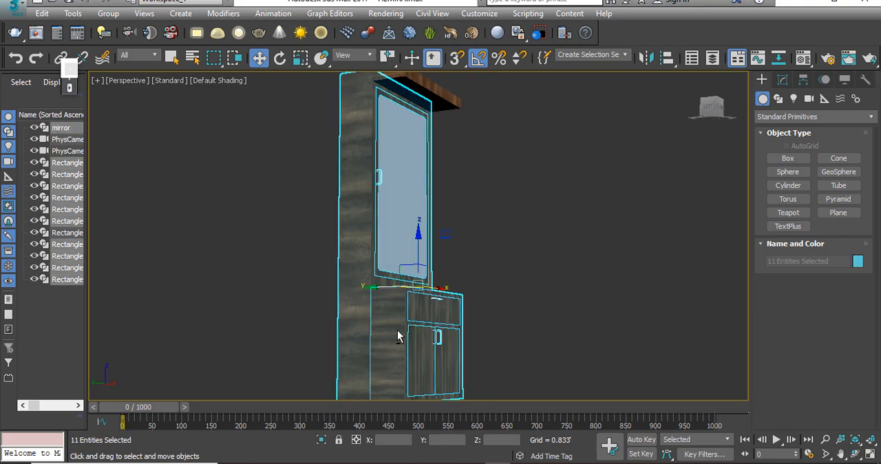
left_click(523, 209)
middle_click_drag(419, 204, 338, 293)
key("alt+z")
left_click_drag(333, 260, 335, 246)
middle_click_drag(335, 246, 338, 265, "alt")
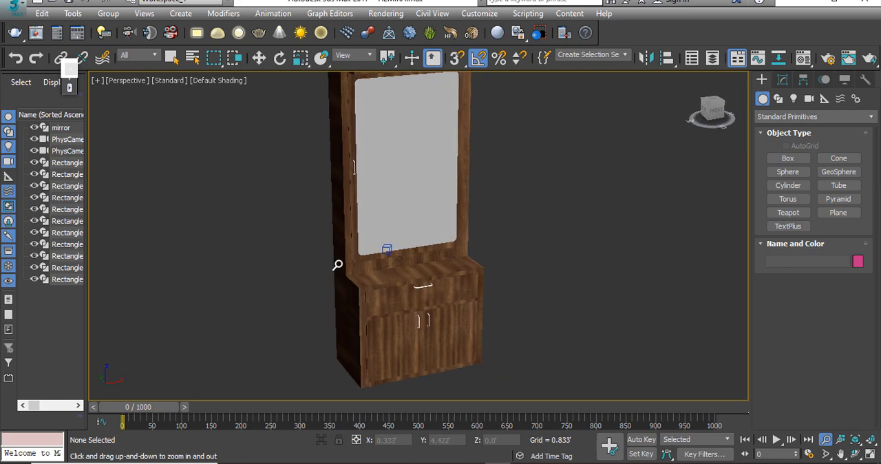
scroll(338, 265, "down", 3)
key("w")
left_click_drag(546, 105, 209, 337)
Step: Draw a VRay plane light around the cabinet in the top view and raise it above the cabinet to about 7.59' in Z
key("t")
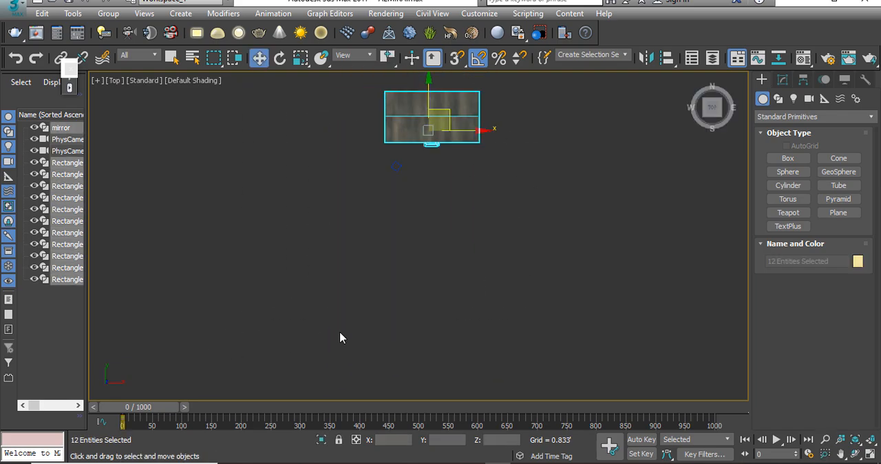
left_click(546, 226)
middle_click_drag(488, 192, 454, 289)
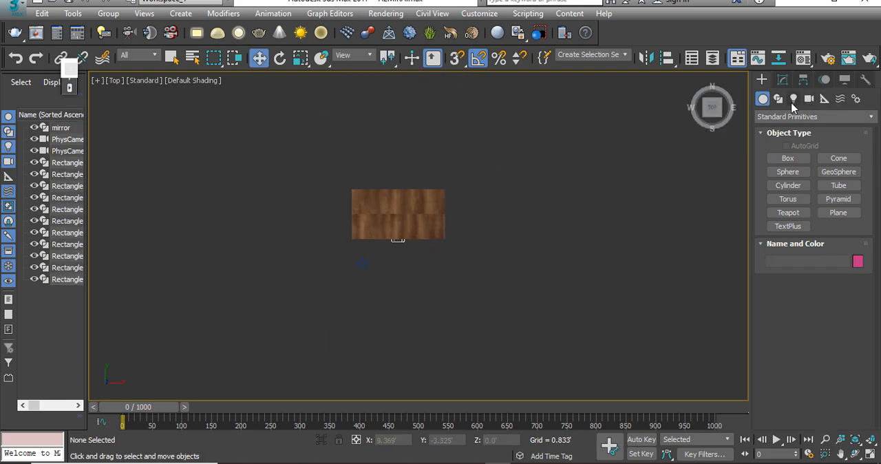
left_click(794, 99)
left_click(791, 117)
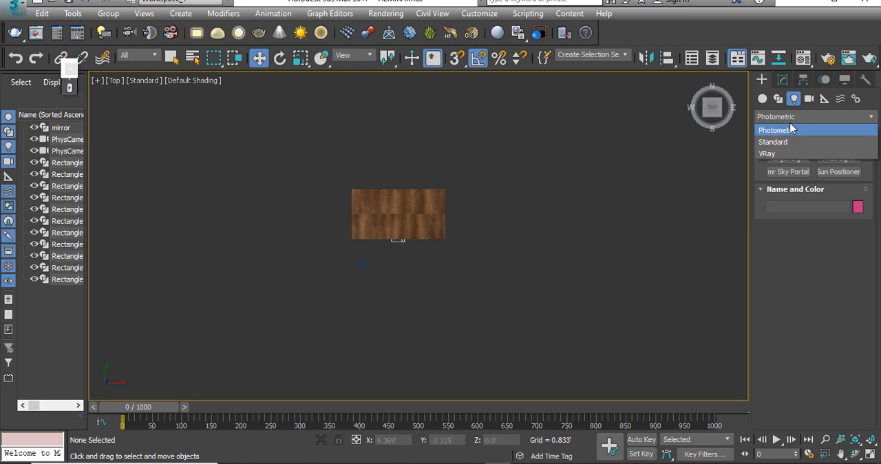
left_click(775, 157)
left_click(792, 159)
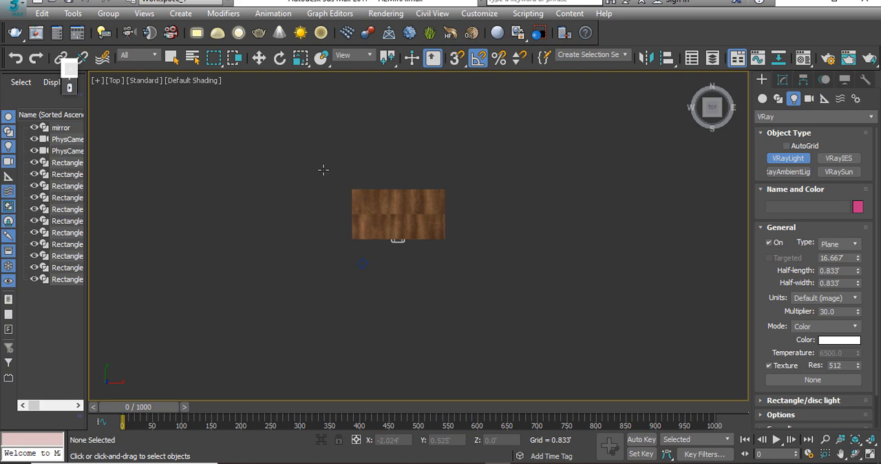
left_click_drag(324, 170, 477, 264)
key("w")
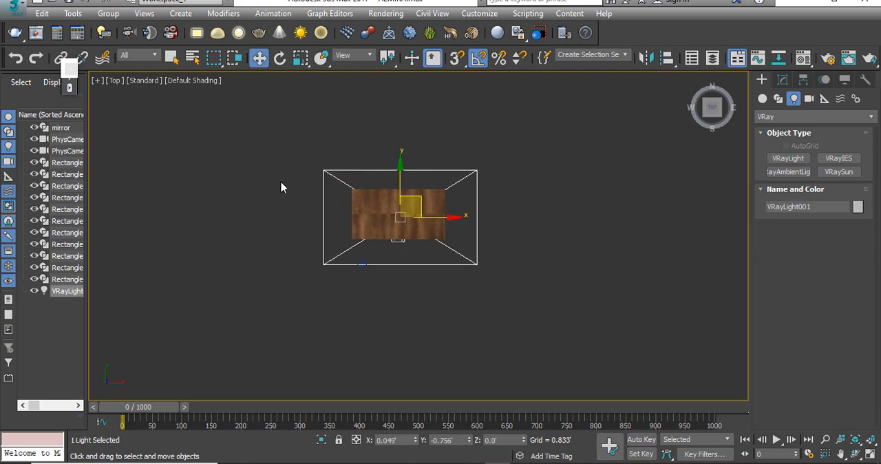
key("f")
left_click_drag(404, 313, 403, 164)
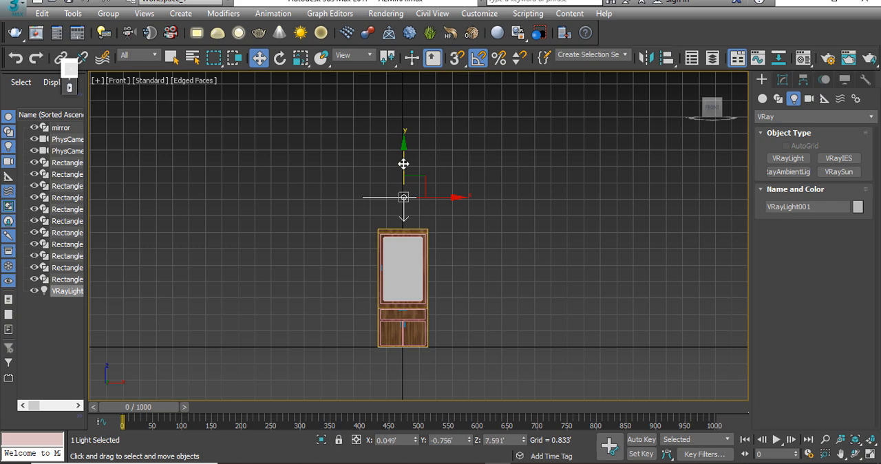
Step: Clone the overhead light as a copy rotated 90° about X and lower it to about 3.59' in Z, at mirror height
key("e")
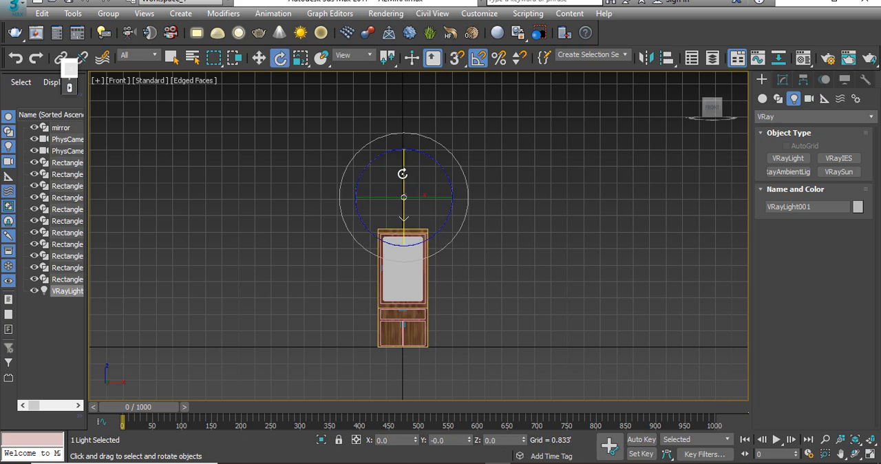
left_click_drag(402, 173, 404, 205, "shift")
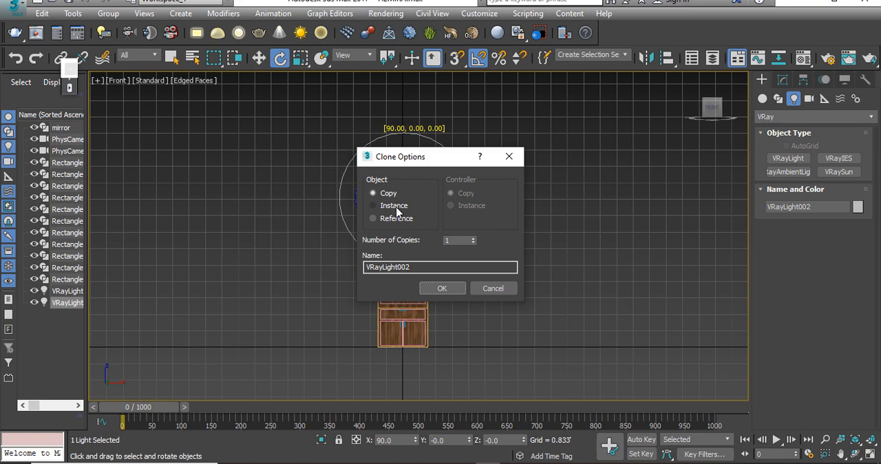
left_click(391, 205)
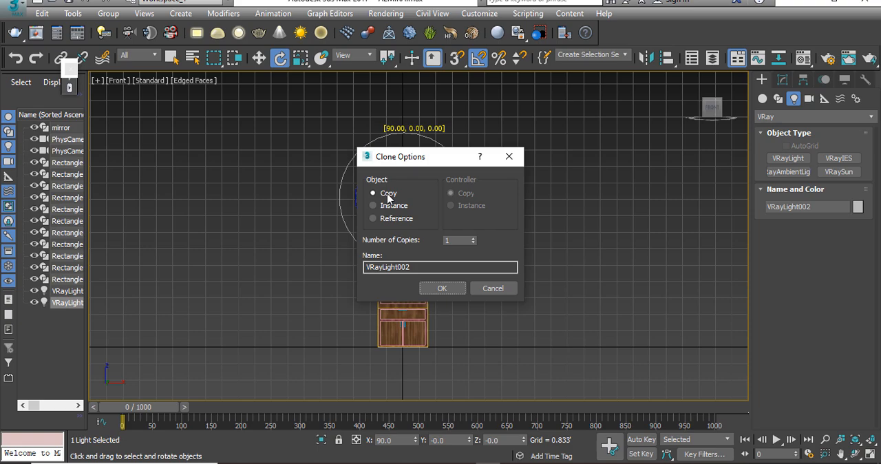
left_click(442, 287)
key("w")
left_click_drag(404, 168, 406, 247)
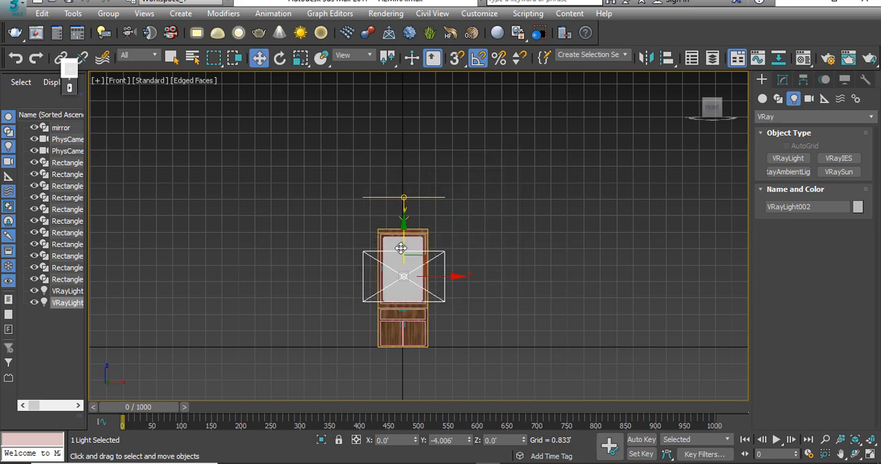
Step: Increase the copied upright light's half-width to about 3.6' so it spans the cabinet's height
left_click(783, 79)
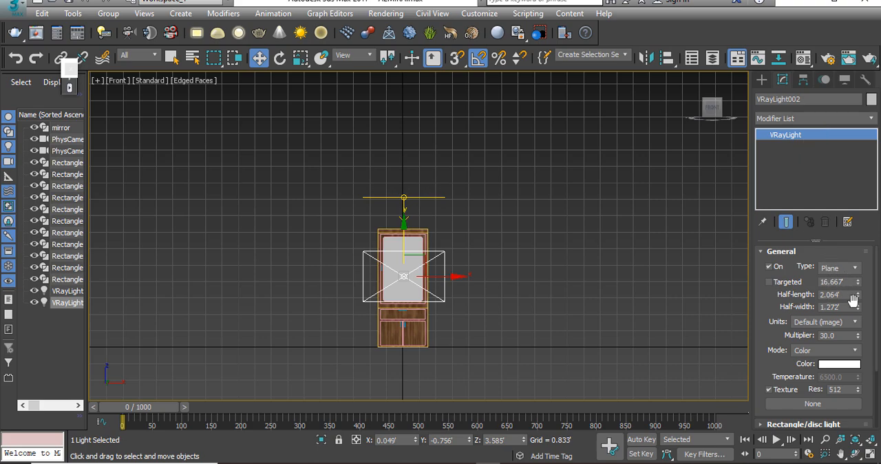
left_click_drag(858, 308, 857, 188)
left_click_drag(404, 239, 403, 238)
Step: Move the upright light about 3.4' out in front of the cabinet in the top view
key("t")
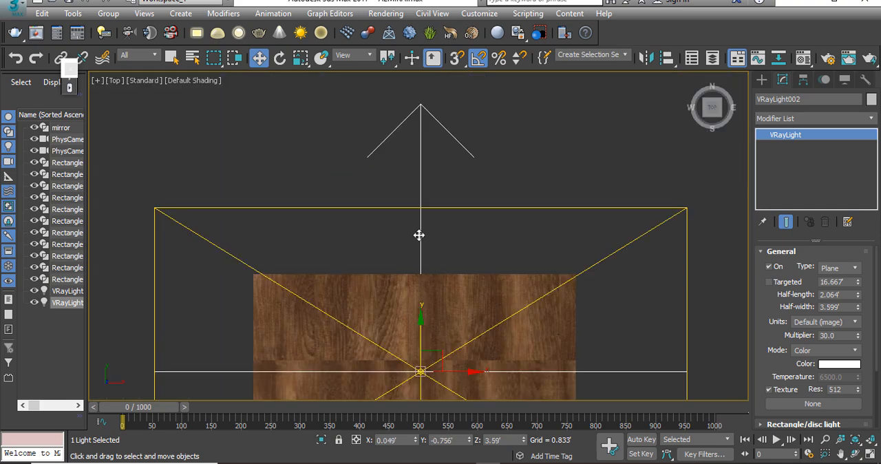
scroll(399, 329, "down", 5)
left_click_drag(407, 197, 415, 272)
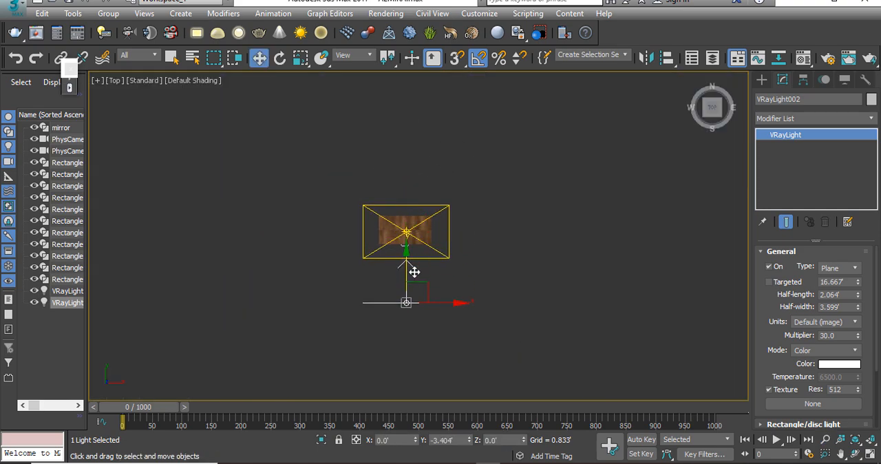
Step: Test-render the cabinet through PhysCamera001 with safe frames on, and stop the render once the lighting can be judged
key("p")
left_click(309, 326)
middle_click_drag(309, 327, 362, 297, "alt")
key("super")
left_click(559, 267)
key("c")
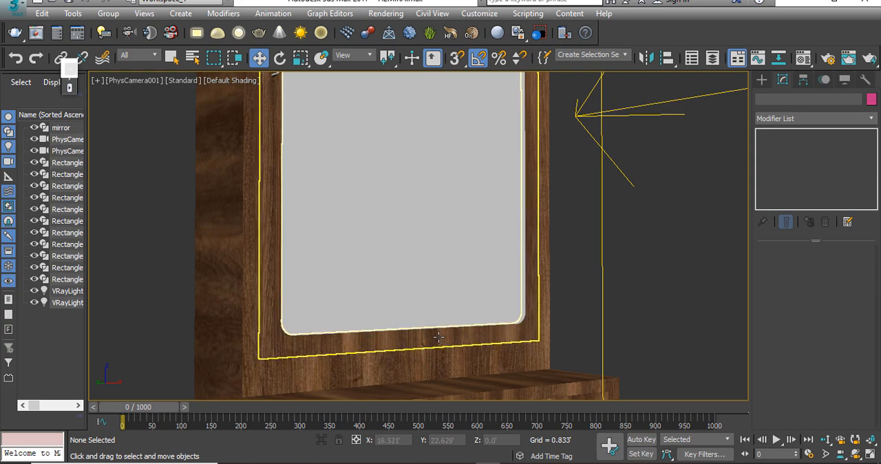
key("shift+f")
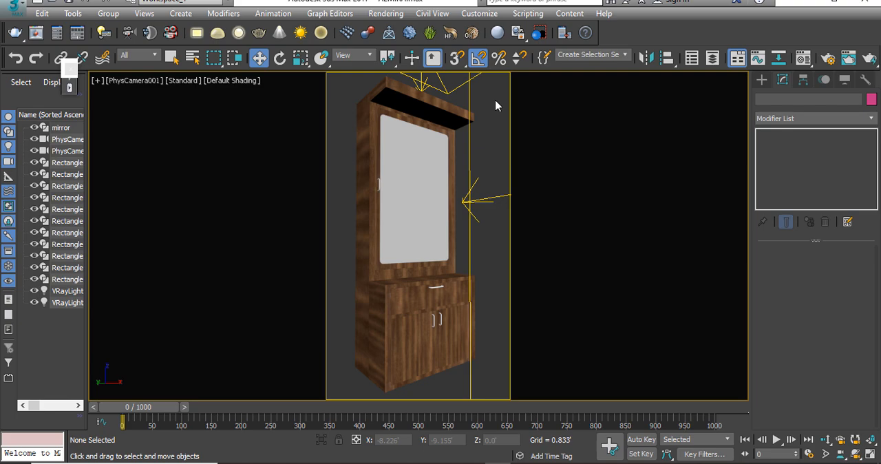
key("shift+q")
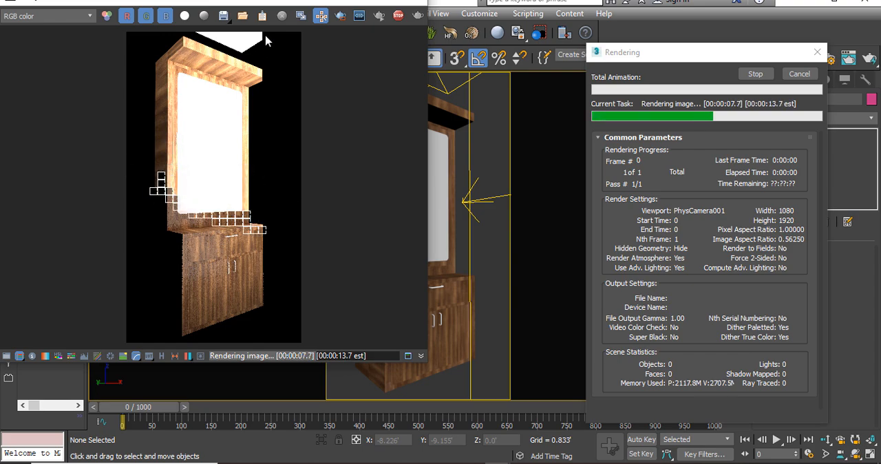
key("Escape")
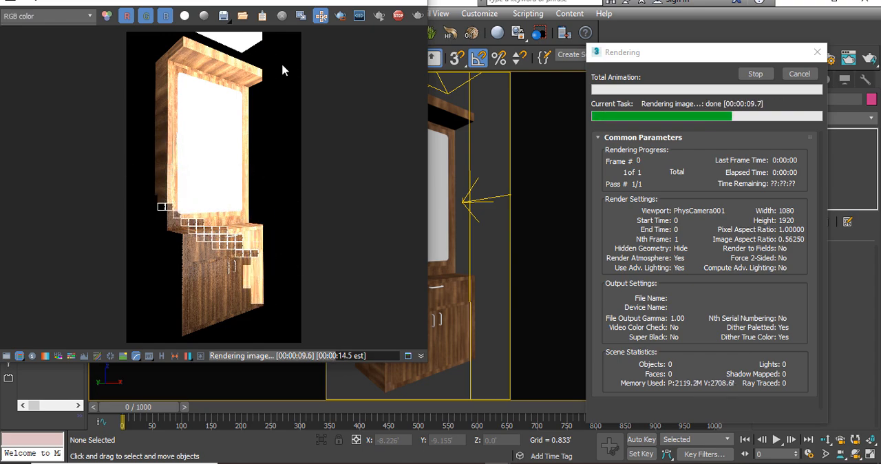
left_click(414, 2)
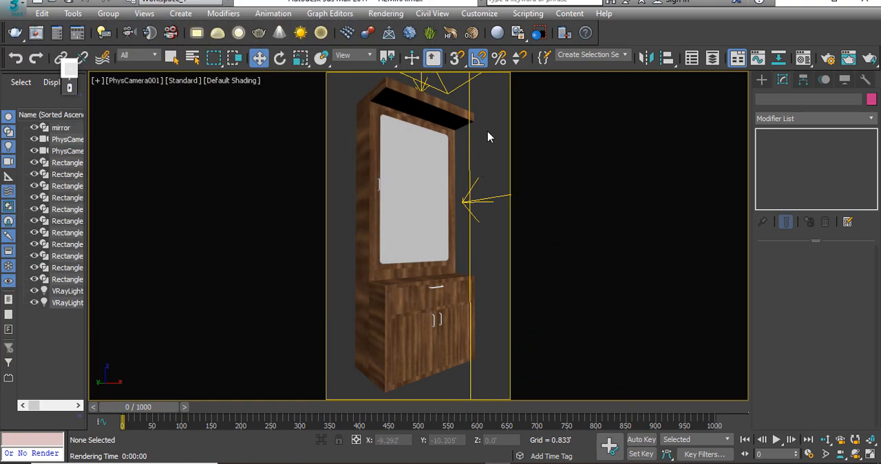
Step: Set the multiplier of the VRay light in front of the cabinet to 1 in the perspective view
key("shift+f")
key("p")
key("alt+z")
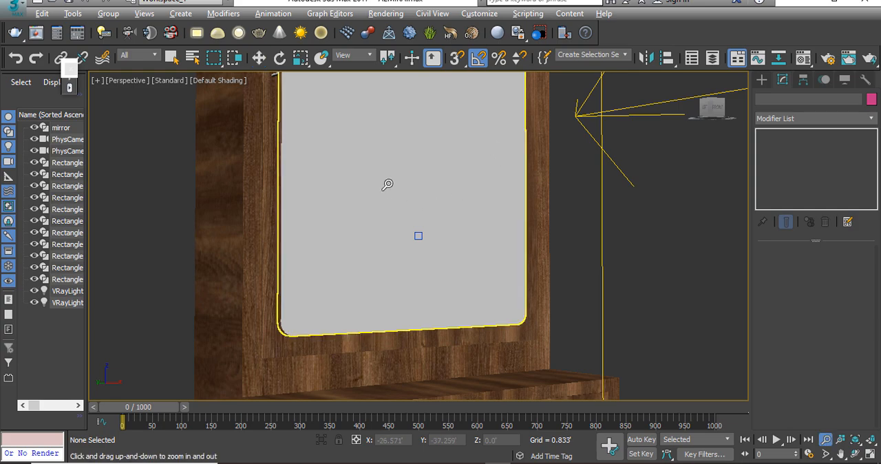
left_click_drag(387, 183, 398, 284)
middle_click_drag(397, 283, 427, 188, "alt")
key("w")
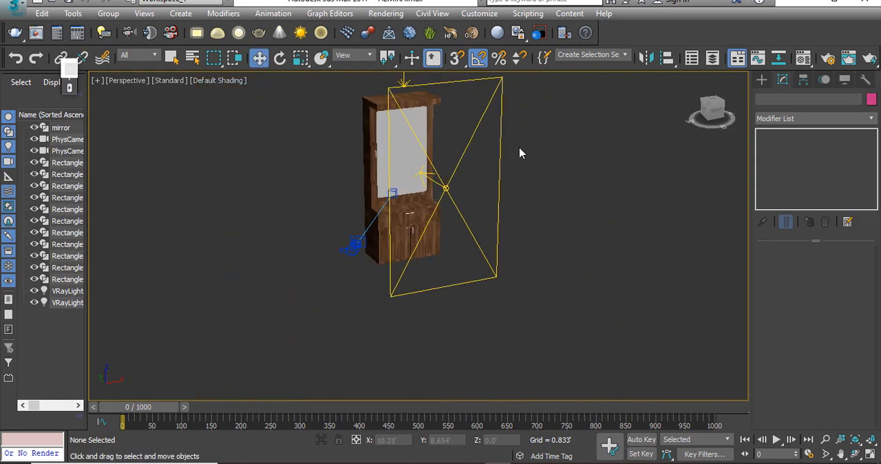
left_click_drag(525, 128, 482, 180)
double_click(828, 335)
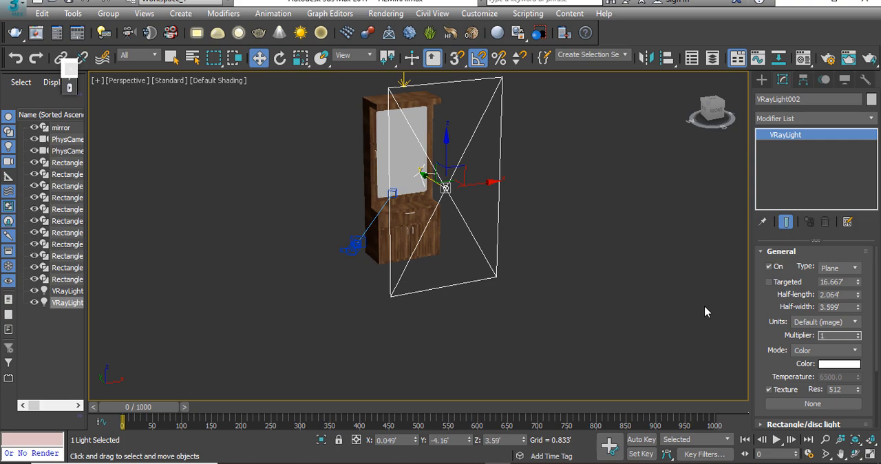
type("1")
key("Return")
Step: Make the front VRay light invisible
left_click_drag(778, 364, 791, 190)
left_click(781, 350)
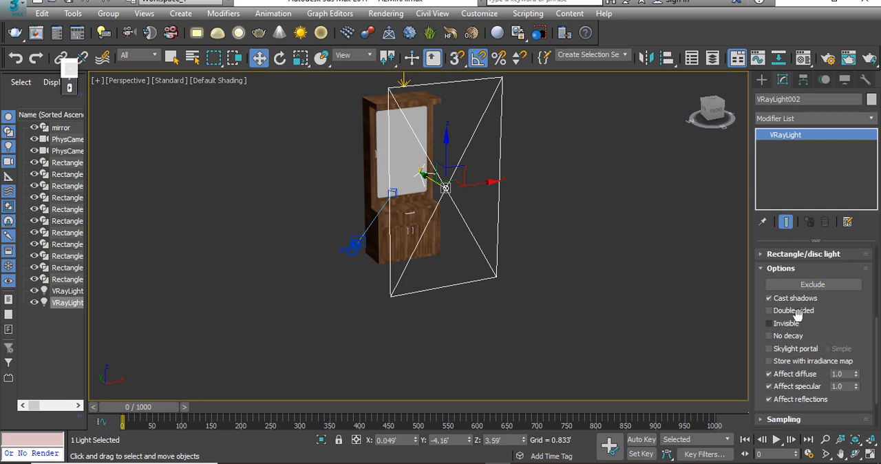
left_click(786, 328)
left_click(565, 247)
Step: Compare the options of both VRay lights and make the overhead light invisible too
middle_click_drag(448, 232, 435, 262, "alt")
left_click_drag(542, 117, 384, 171)
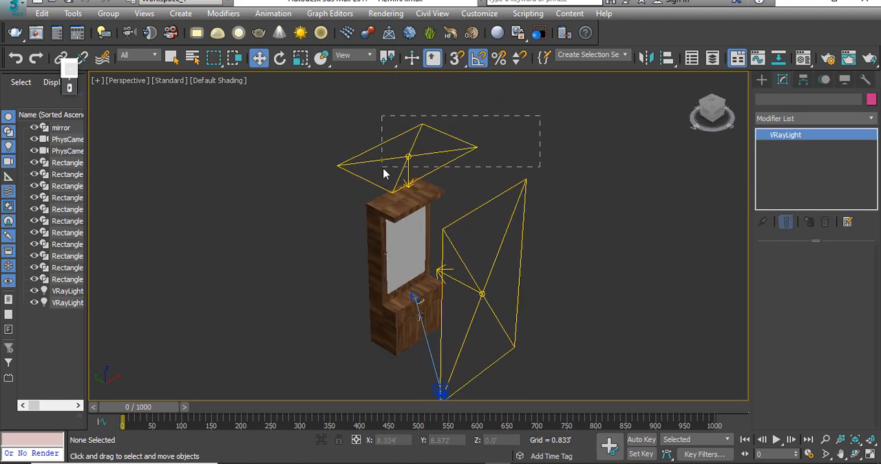
middle_click_drag(383, 171, 599, 276, "alt")
middle_click_drag(494, 287, 546, 254, "alt")
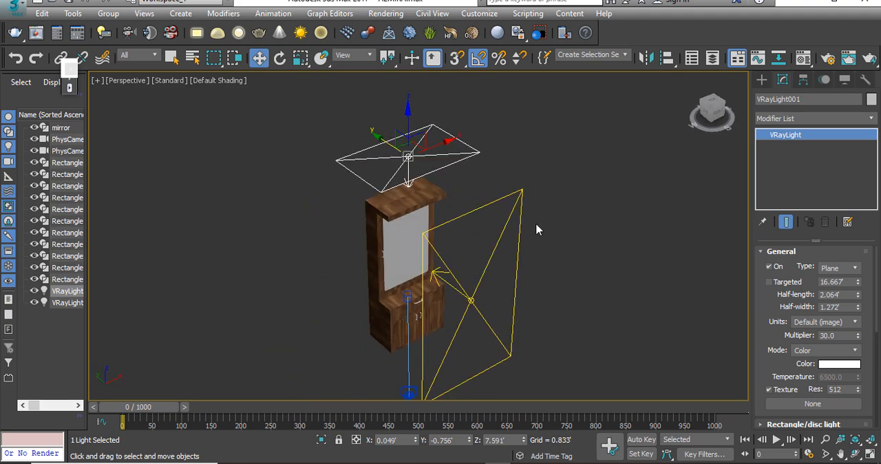
left_click(553, 186)
left_click_drag(553, 185, 489, 250)
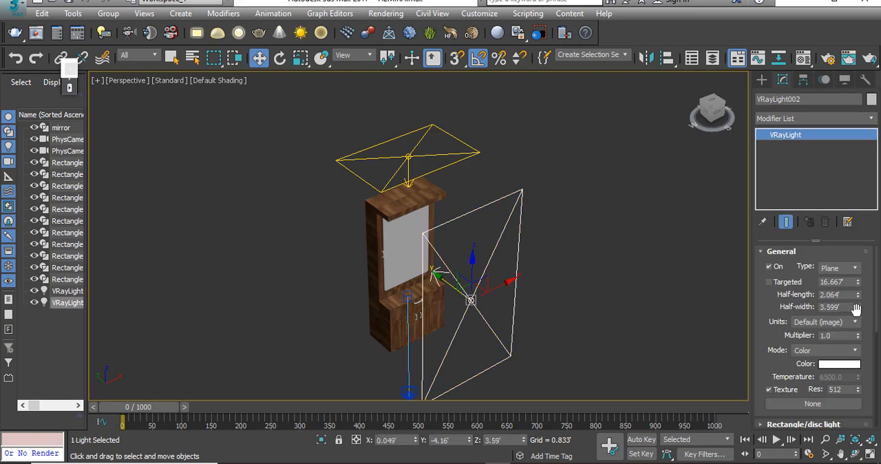
scroll(782, 378, "down", 4)
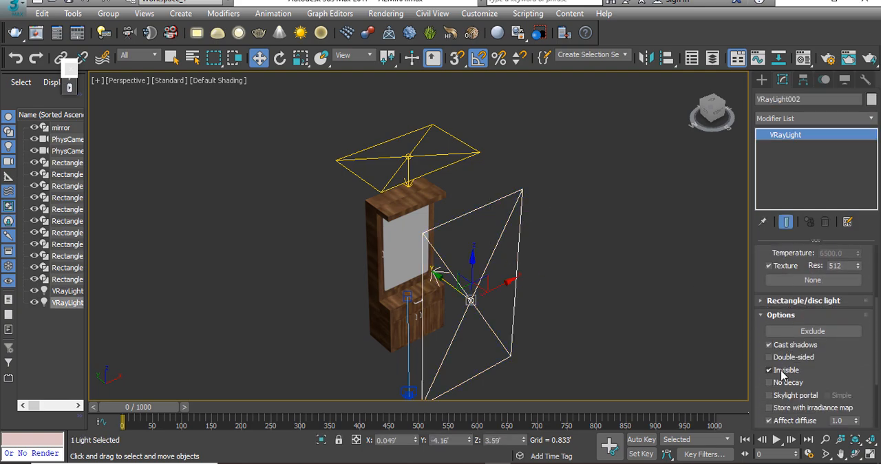
left_click_drag(482, 126, 425, 162)
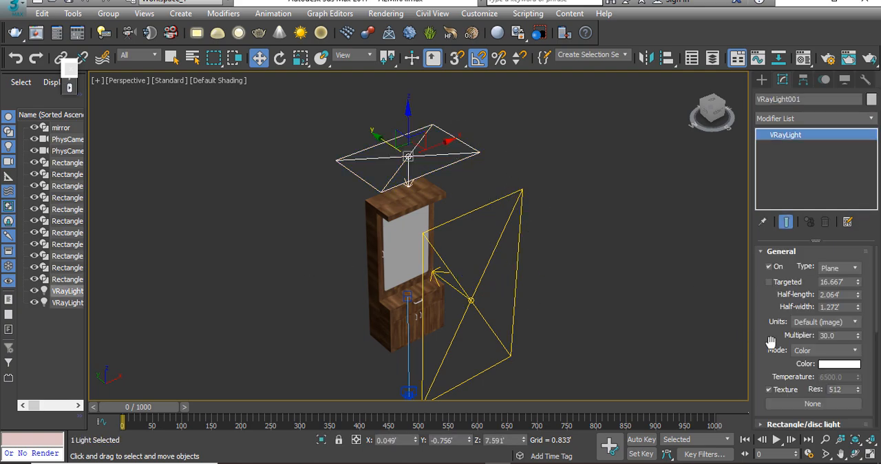
scroll(786, 389, "down", 3)
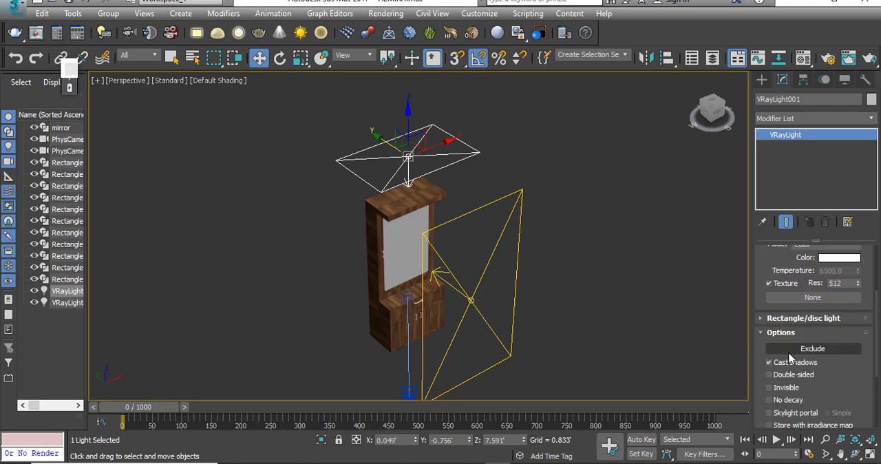
left_click(622, 230)
Step: Run another test render of the PhysCamera001 view to check the adjusted lights, and stop it partway
middle_click_drag(614, 275, 385, 358, "alt")
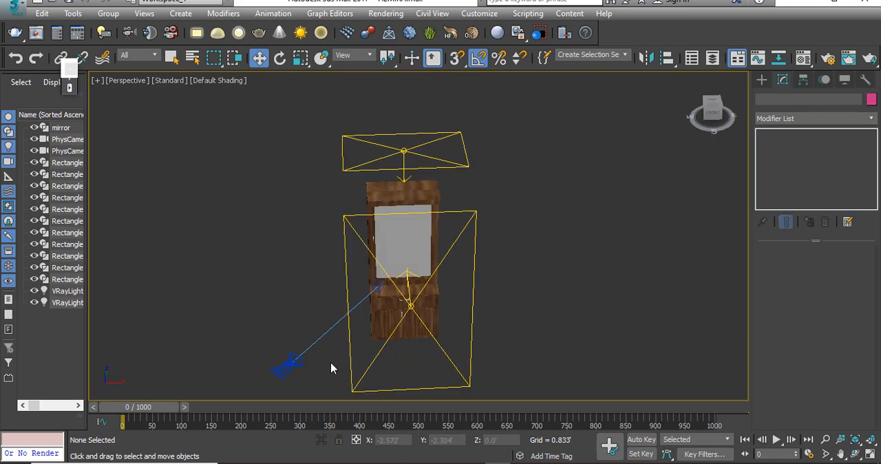
key("c")
key("shift+f")
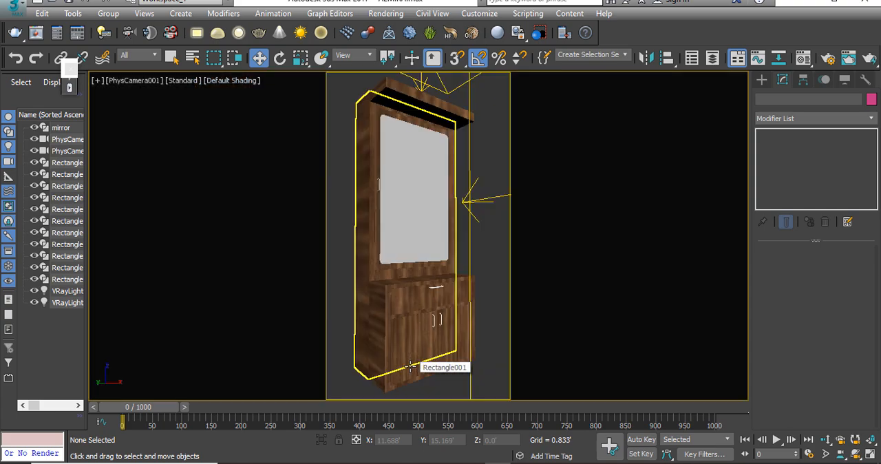
key("shift+q")
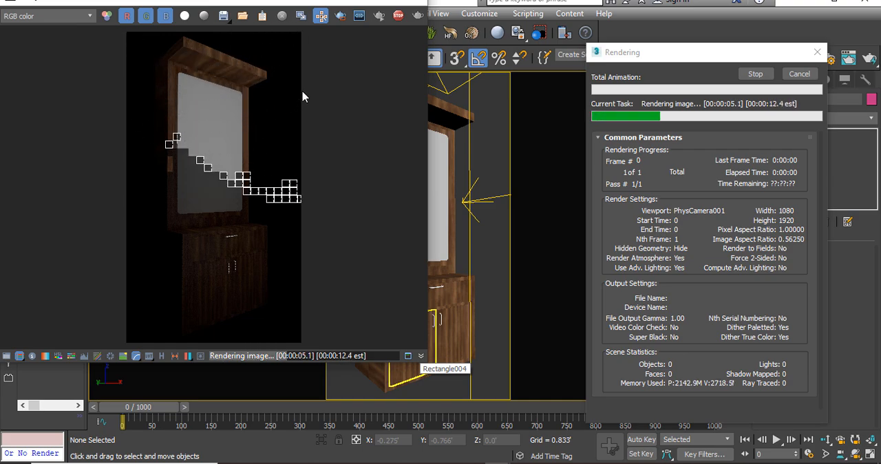
key("Escape")
left_click(414, 2)
Step: Check the multipliers of the front and overhead VRay lights in the PhysCamera001 view
left_click(470, 201)
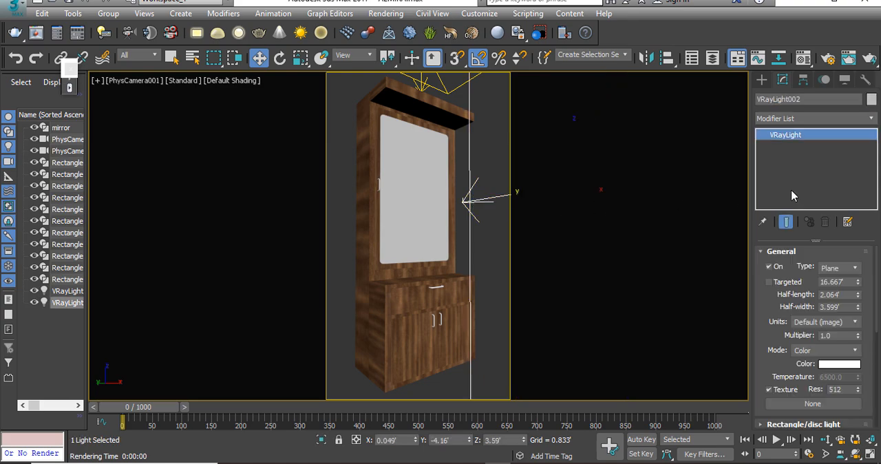
left_click(833, 335)
left_click(438, 74)
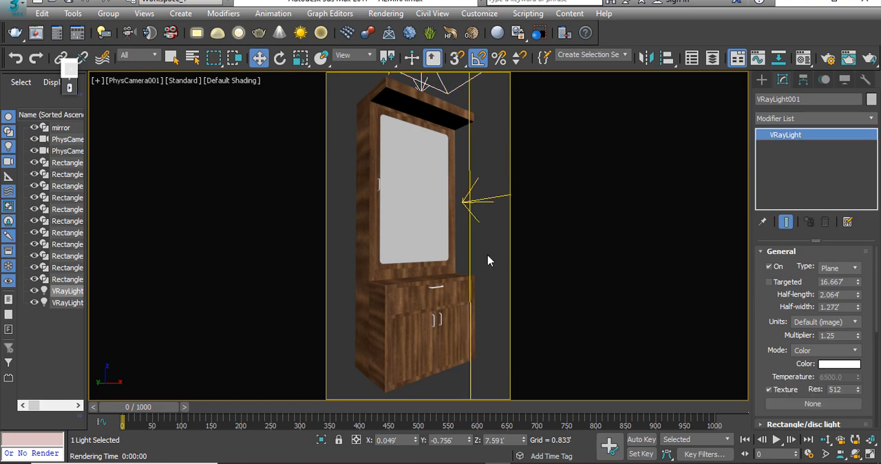
Step: Run a brief test render of the PhysCamera001 view, stop it early and close the frame buffer
key("shift+q")
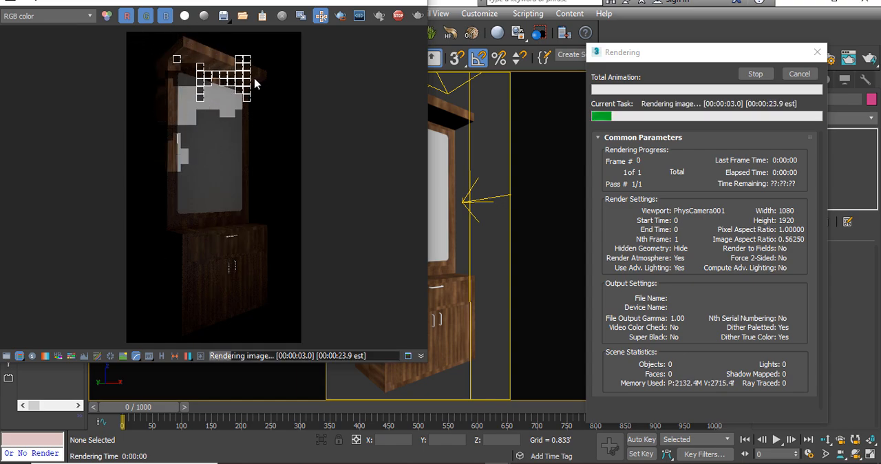
key("Escape")
left_click(418, 4)
Step: Change the mirror's 05 - Default material to the VRayMtl type in the Material Editor
left_click(416, 168)
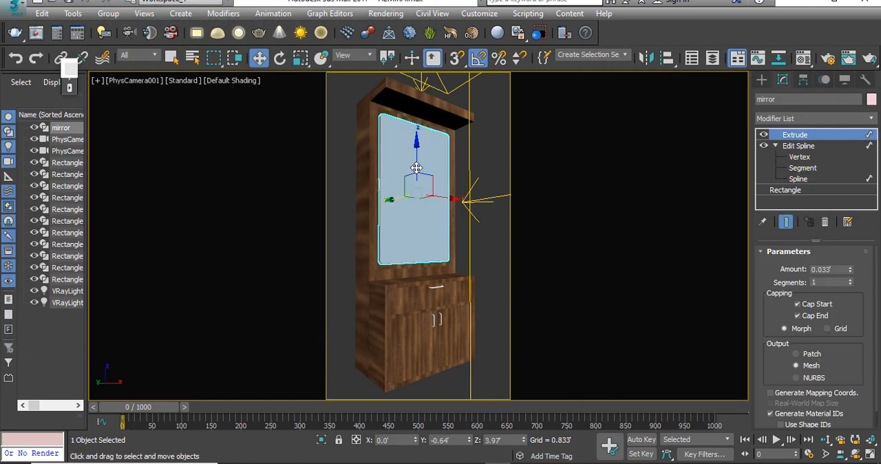
key("p")
scroll(365, 255, "down", 8)
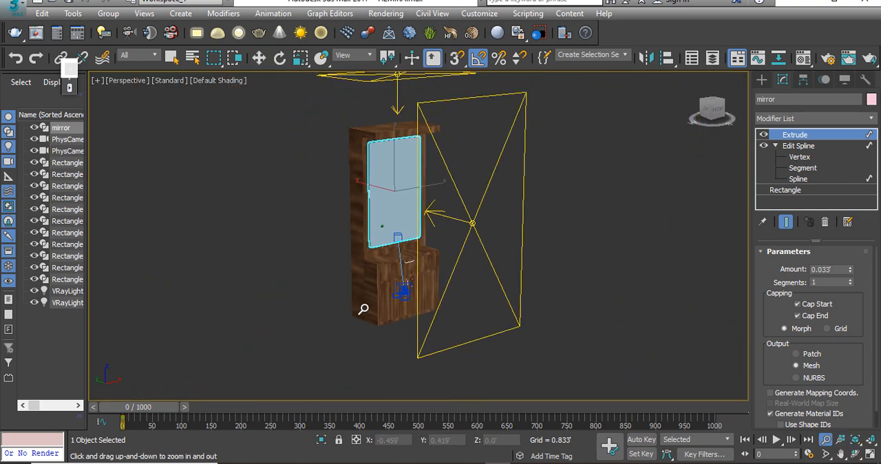
left_click(245, 241)
scroll(395, 221, "up", 1)
scroll(394, 221, "up", 8)
scroll(350, 239, "down", 4)
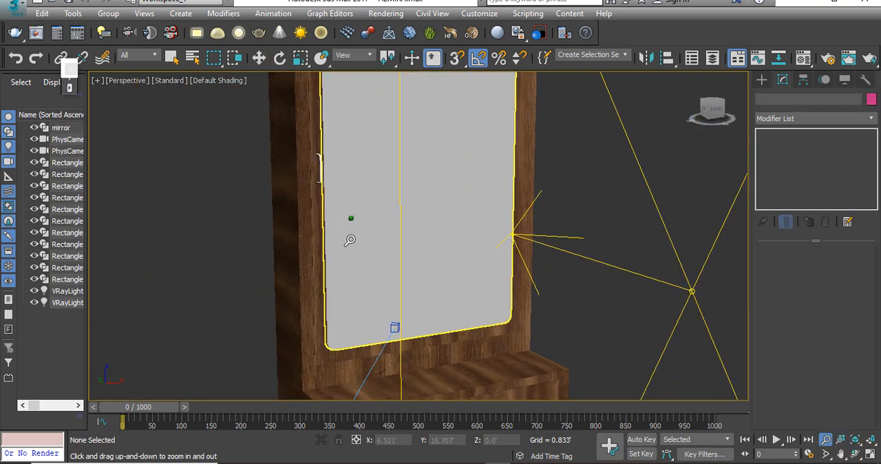
key("m")
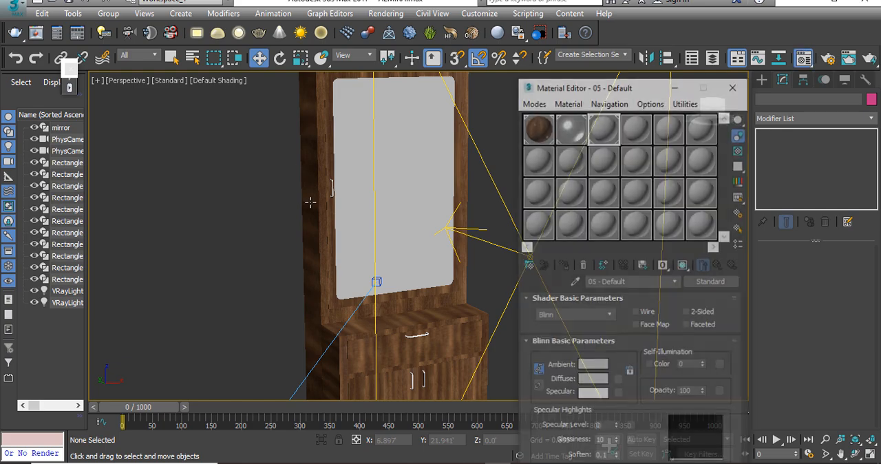
left_click_drag(610, 94, 579, 68)
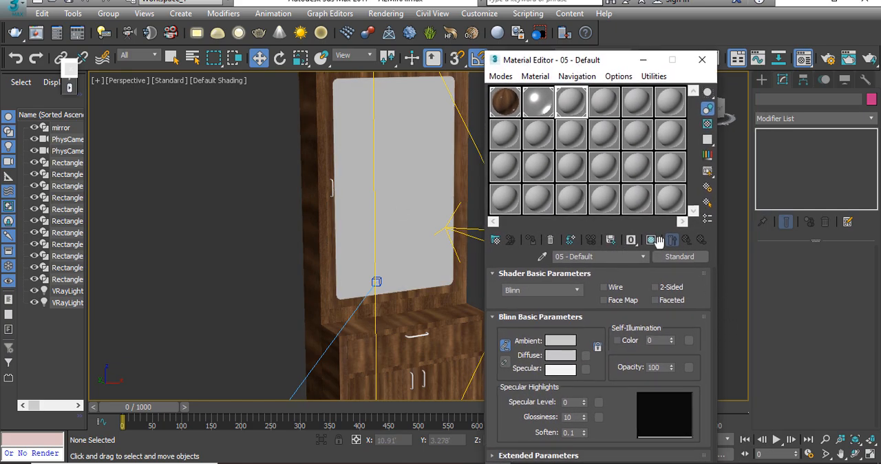
left_click(679, 256)
left_click(337, 247)
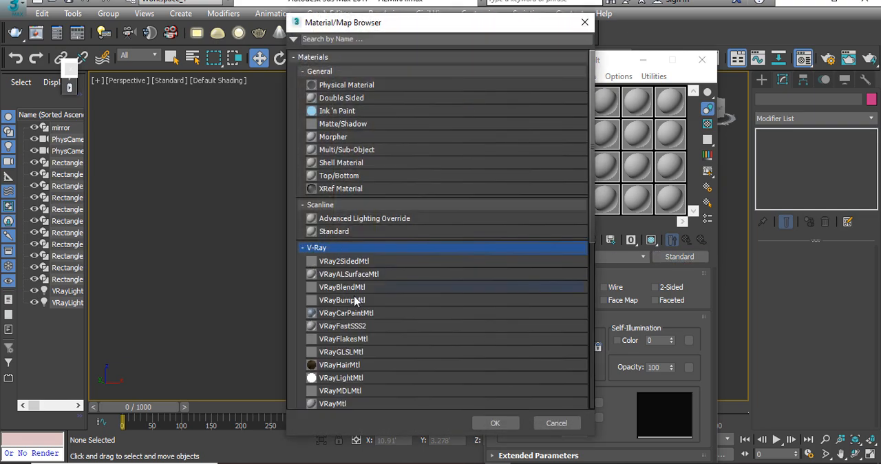
left_click(340, 405)
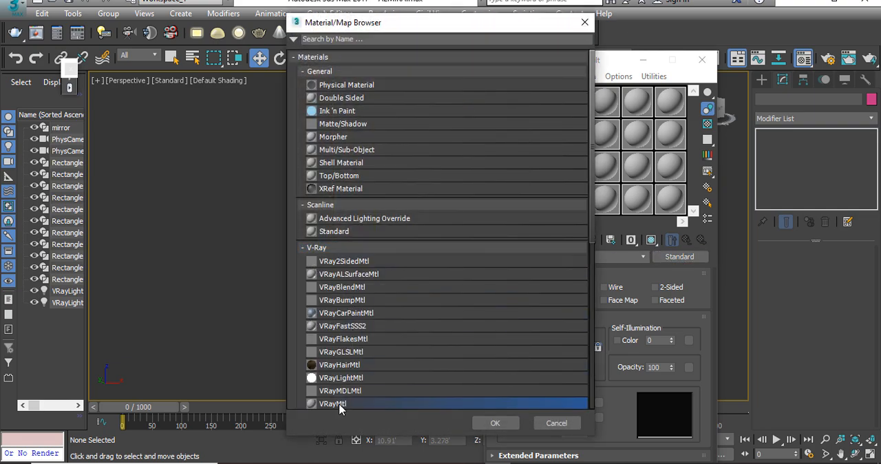
left_click(495, 423)
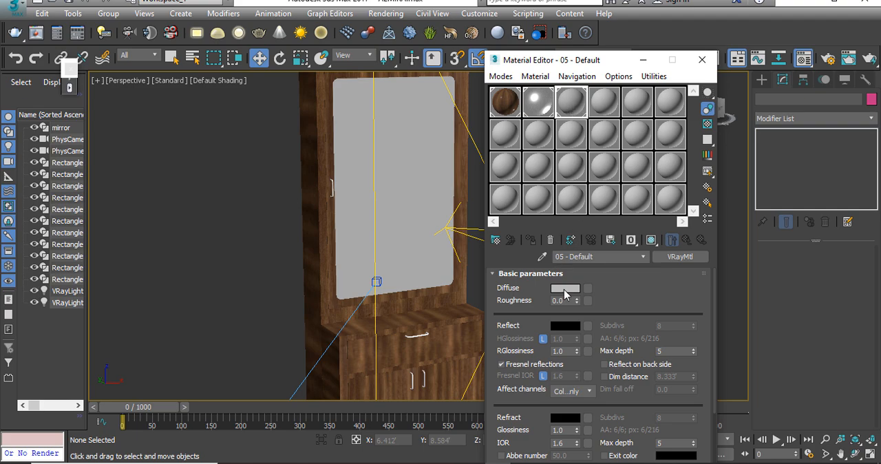
Step: Set the mirror material's diffuse colour to black and its reflection colour to pure white (255)
left_click(567, 289)
left_click_drag(376, 128, 377, 77)
left_click(480, 190)
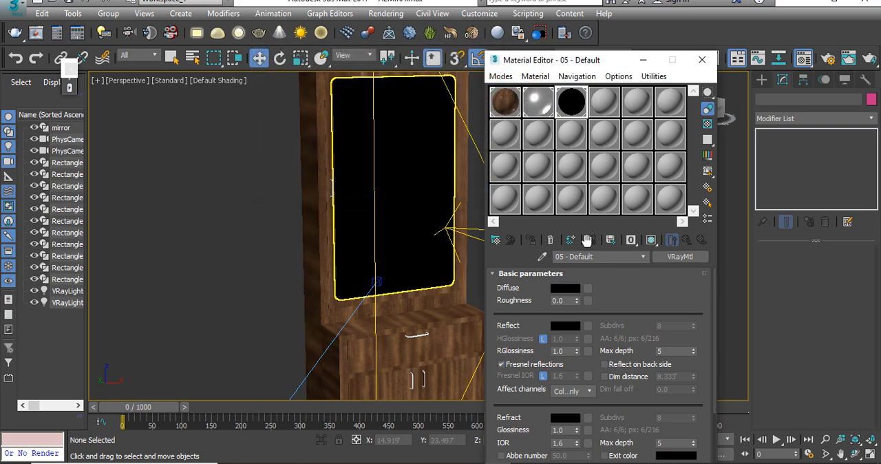
left_click(566, 325)
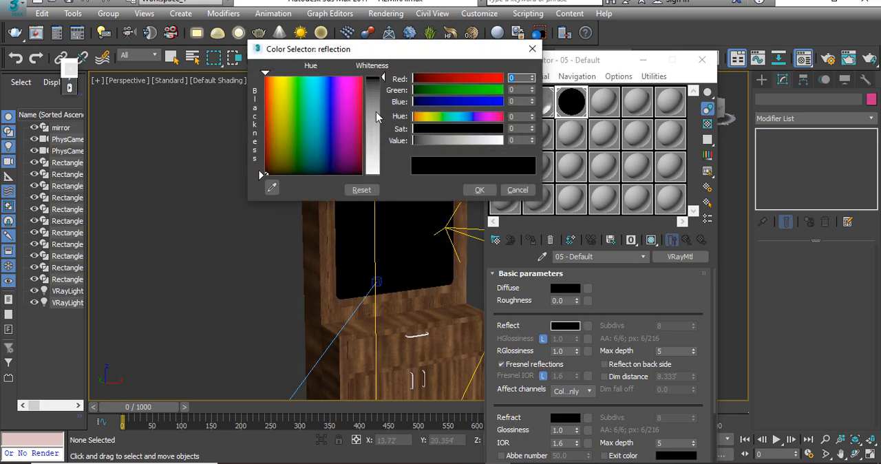
left_click_drag(377, 97, 377, 174)
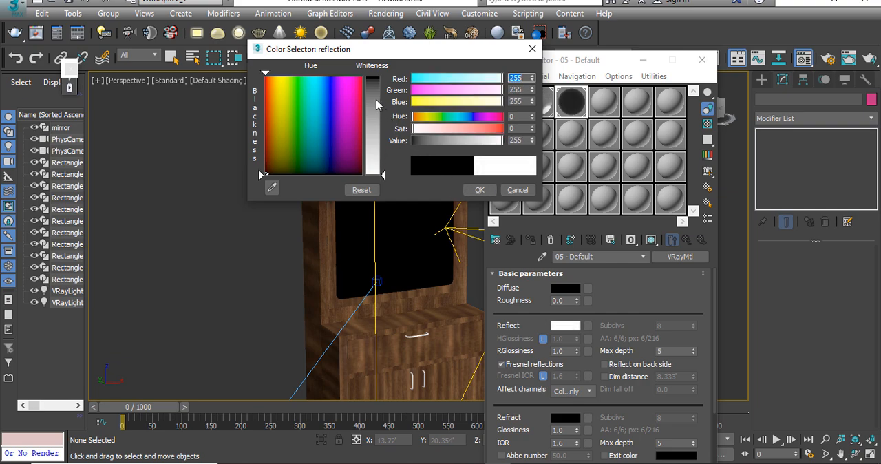
left_click_drag(376, 99, 376, 174)
left_click(476, 190)
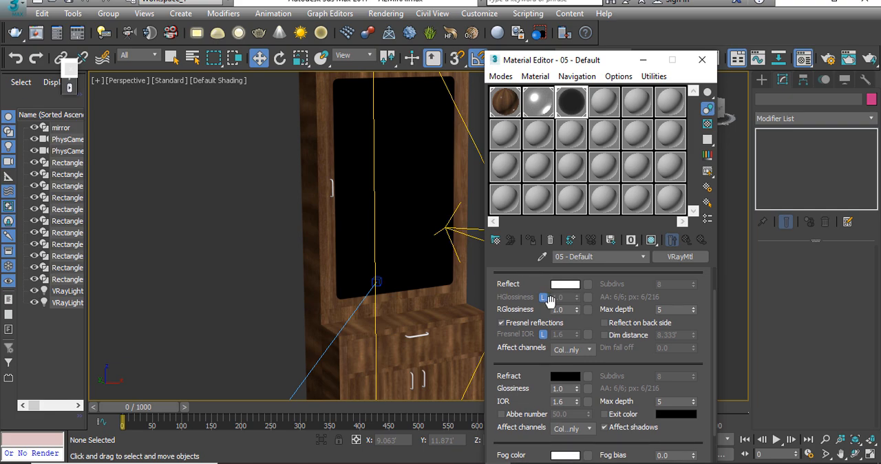
Step: Test reflection glossiness values such as 0.4 and 0.6 in an enlarged preview of the mirror material, and restore it to 1.0
double_click(561, 309)
double_click(572, 102)
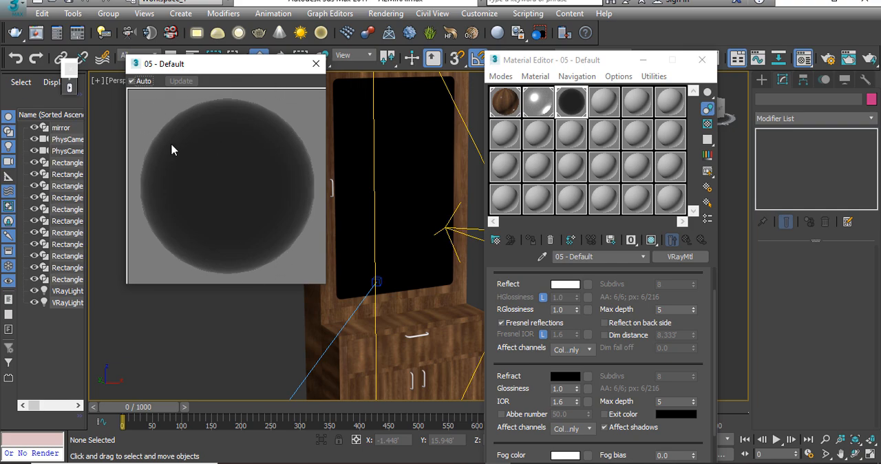
left_click_drag(566, 310, 468, 298)
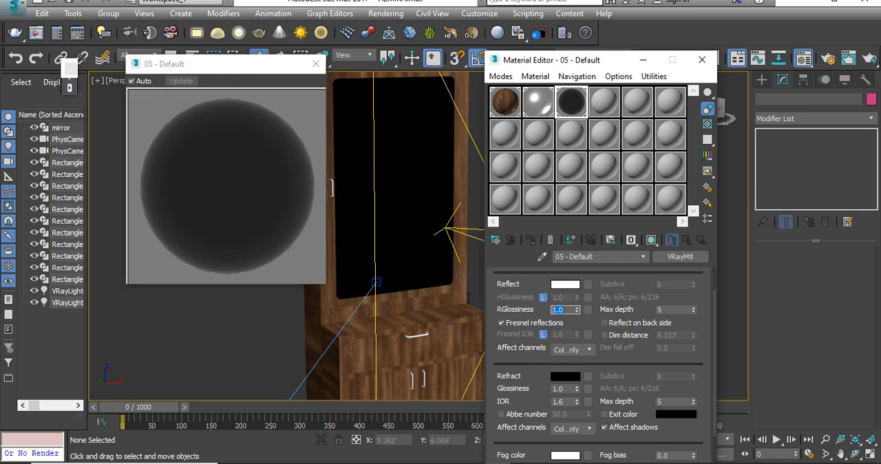
key("Return")
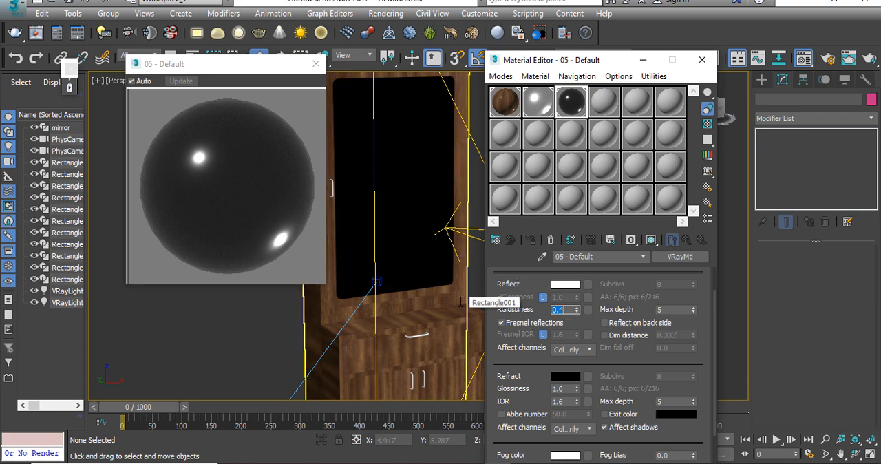
type(".")
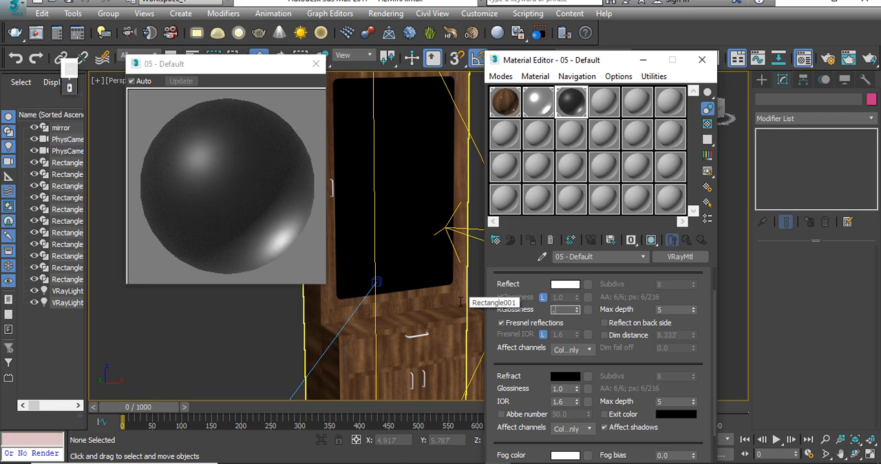
type("6")
key("Return")
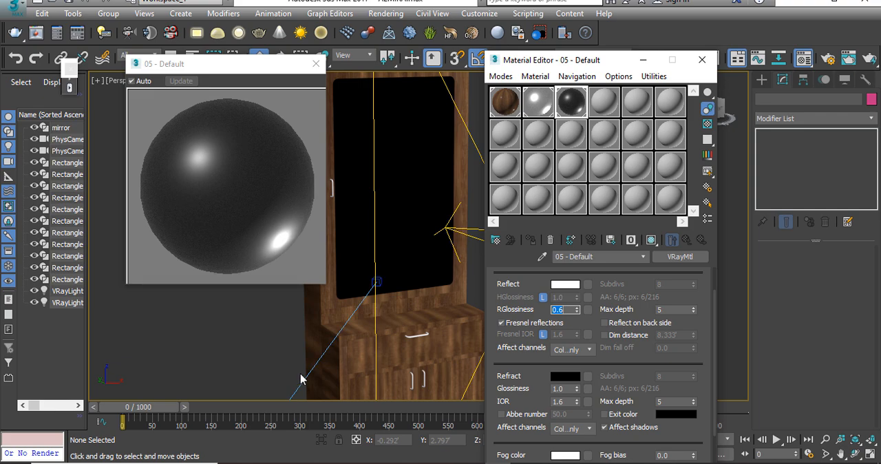
key("Return")
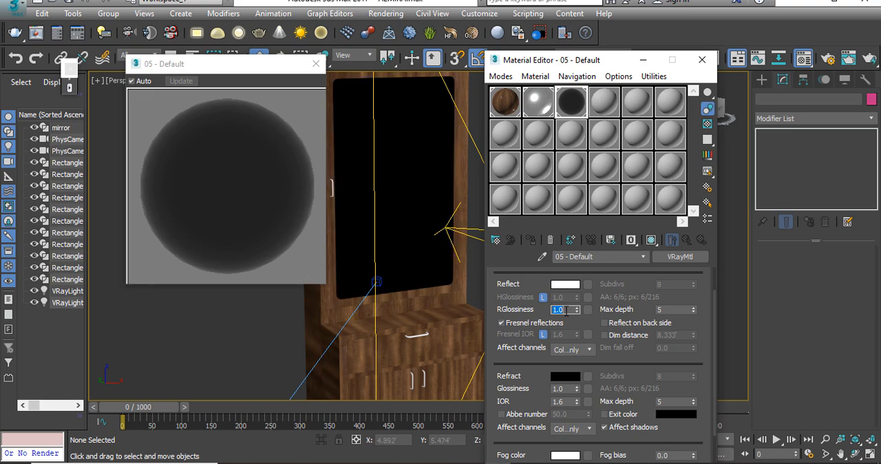
Step: Review the mirror material's refraction, diffuse, reflection and glossiness settings without changing them, and close the enlarged preview
left_click_drag(520, 374, 521, 336)
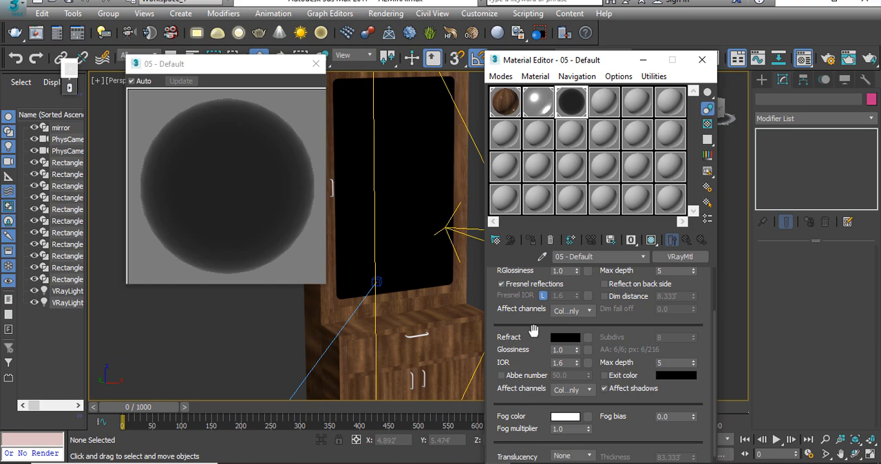
left_click_drag(520, 334, 518, 410)
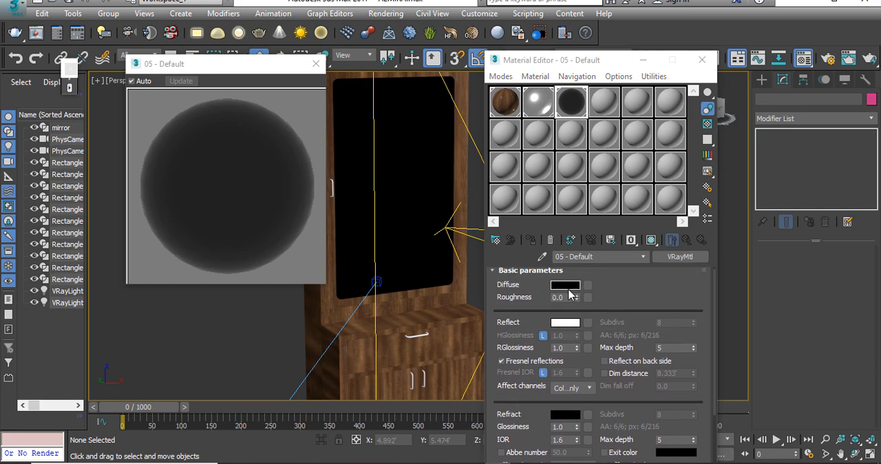
left_click(565, 285)
left_click(518, 189)
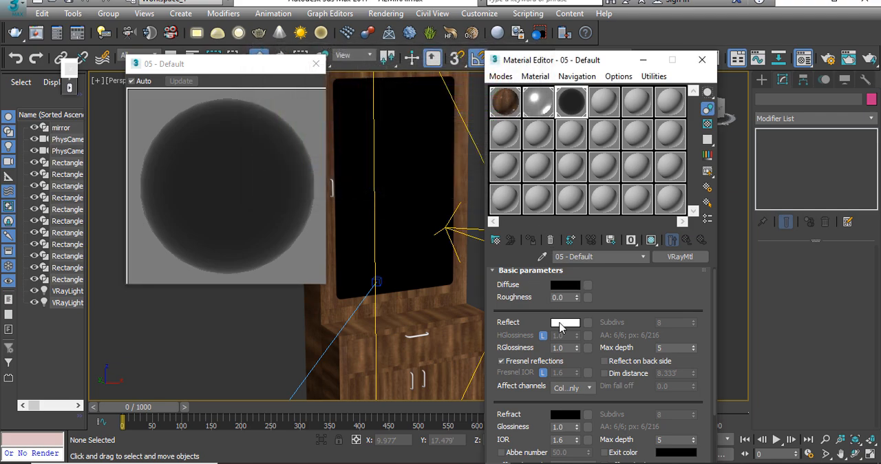
left_click(565, 323)
left_click(513, 188)
left_click(555, 349)
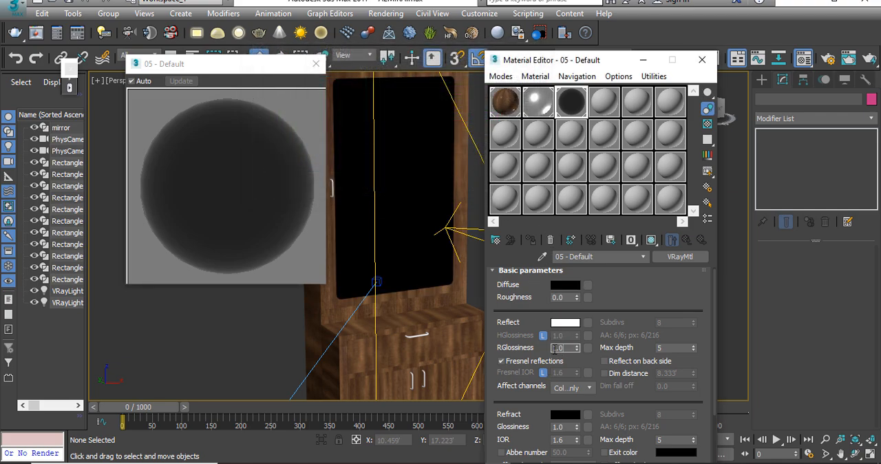
left_click(316, 63)
Step: Show the 05 - Default material shaded on the mirror in the viewport, and close the Material Editor
left_click(419, 167)
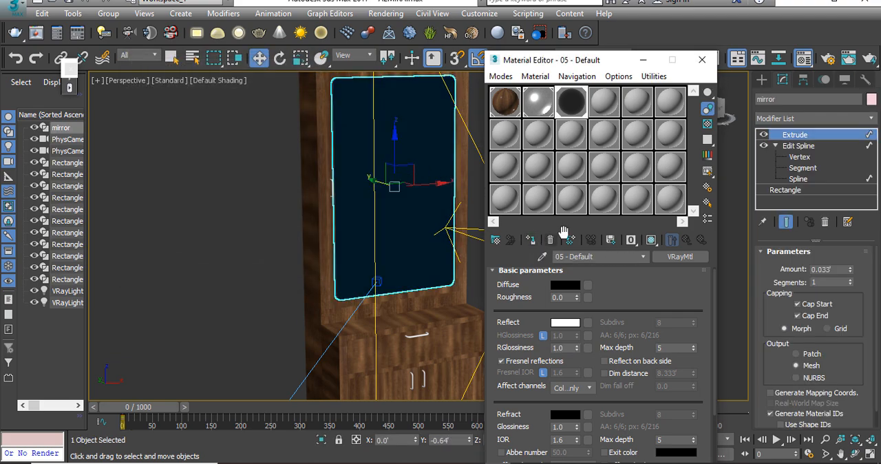
left_click(652, 239)
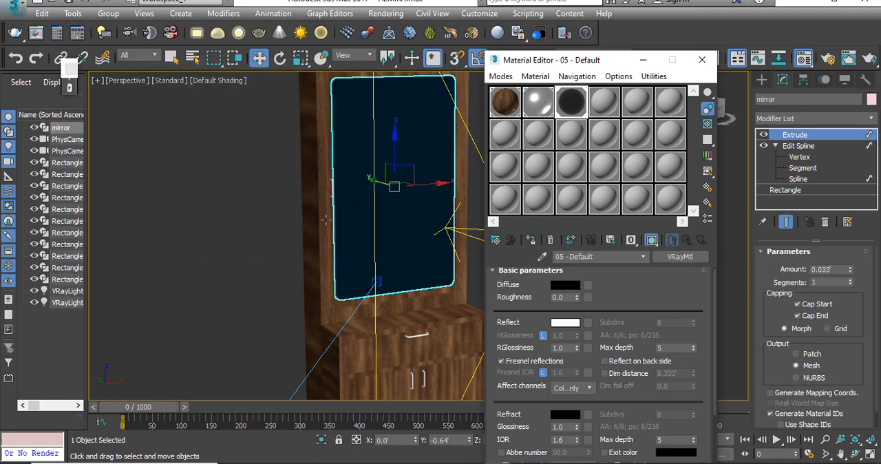
left_click(702, 60)
left_click(566, 218)
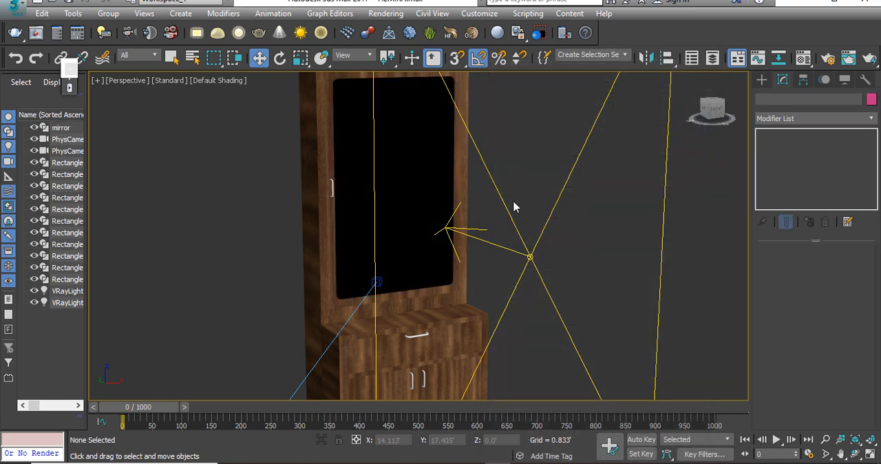
Step: Render the PhysCamera001 view completely, examine the mirror's reflection in the frame buffer and close it
key("c")
key("shift+f")
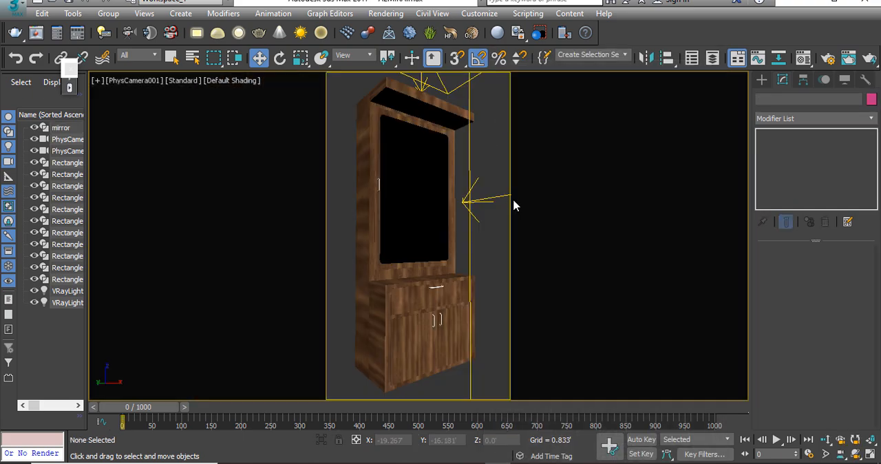
key("shift+q")
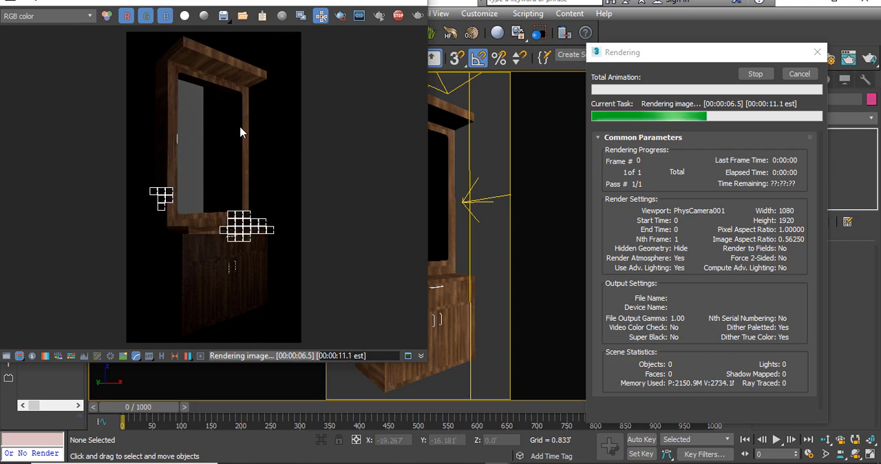
scroll(260, 121, "up", 5)
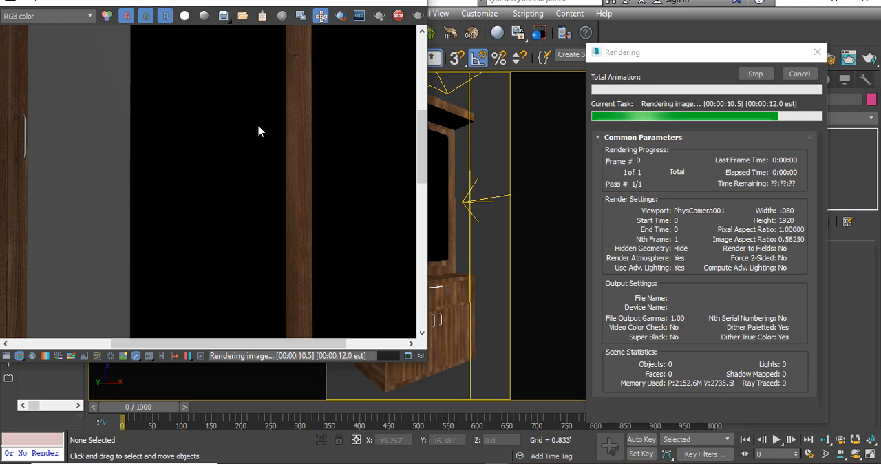
scroll(257, 131, "down", 5)
scroll(230, 128, "up", 4)
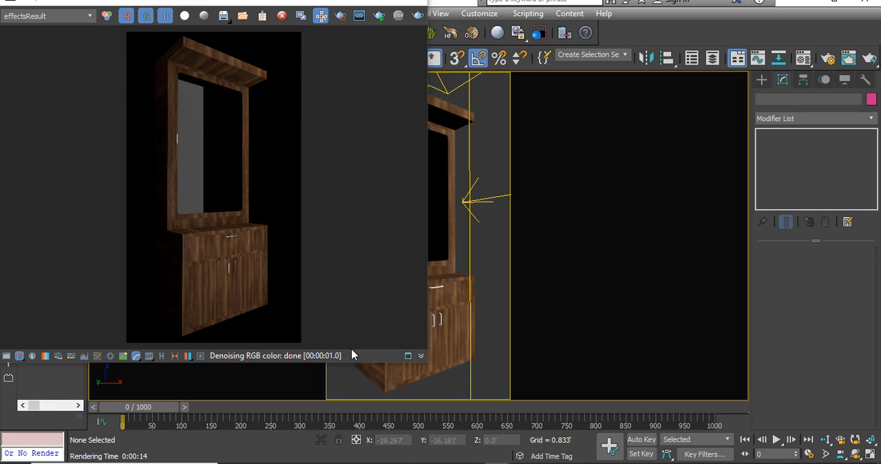
left_click(421, 3)
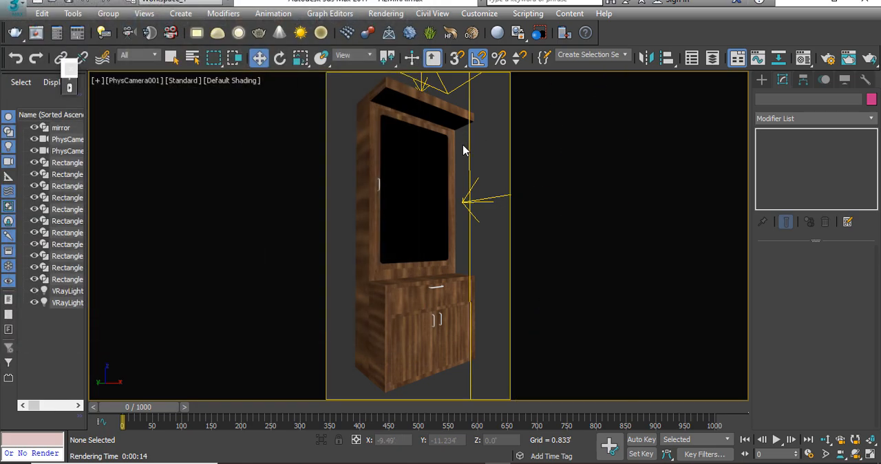
Step: Create a tall standard-primitive box with AutoGrid in front of the cabinet, as a test object for the mirror to reflect
key("p")
scroll(458, 157, "up", 5)
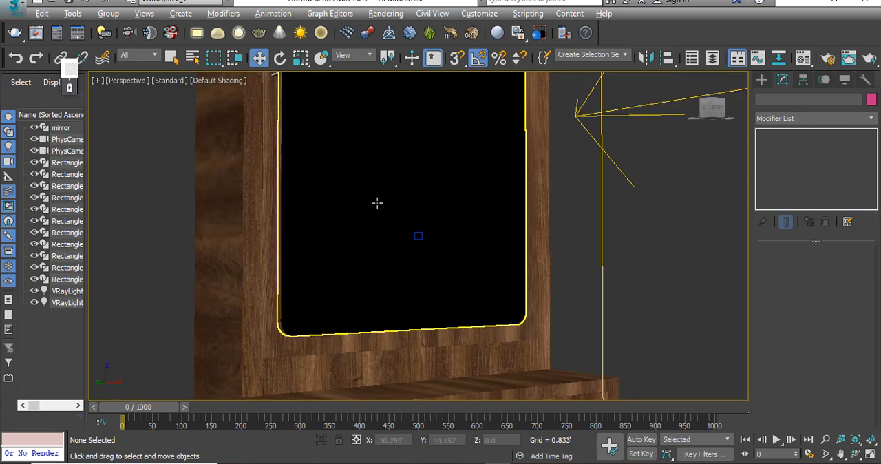
scroll(377, 202, "down", 5)
right_click(457, 231)
left_click(472, 203)
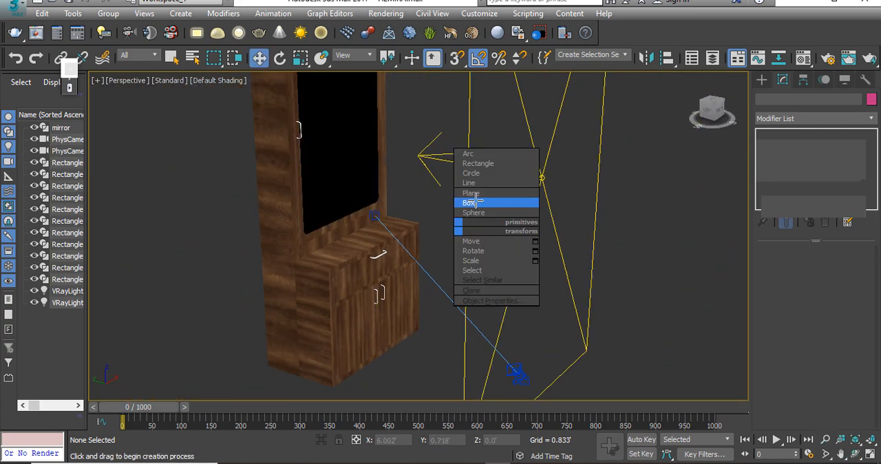
left_click(797, 146)
middle_click_drag(413, 389, 371, 335)
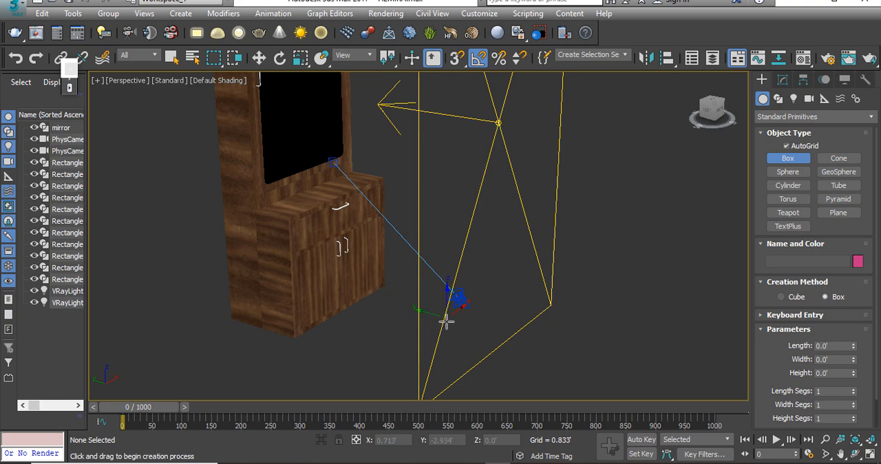
left_click_drag(446, 320, 487, 394)
left_click(455, 112)
key("w")
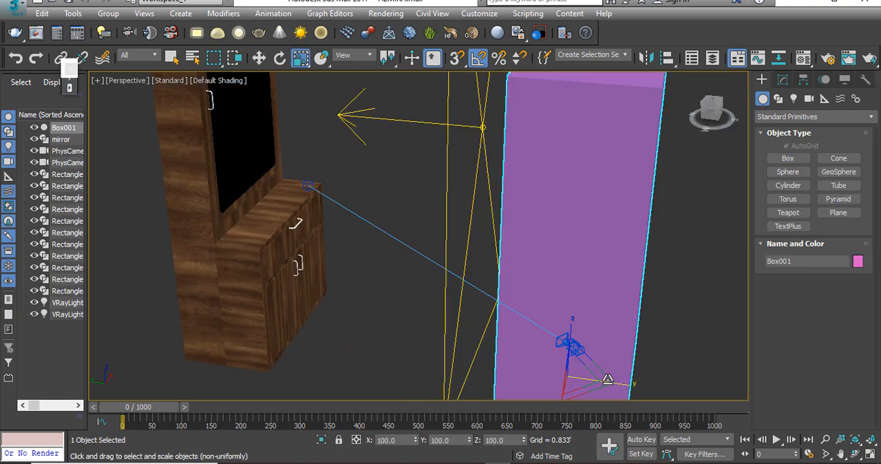
Step: Move the box along the Y axis towards the cabinet, to about Y -3.74'
left_click_drag(627, 388, 591, 389)
key("w")
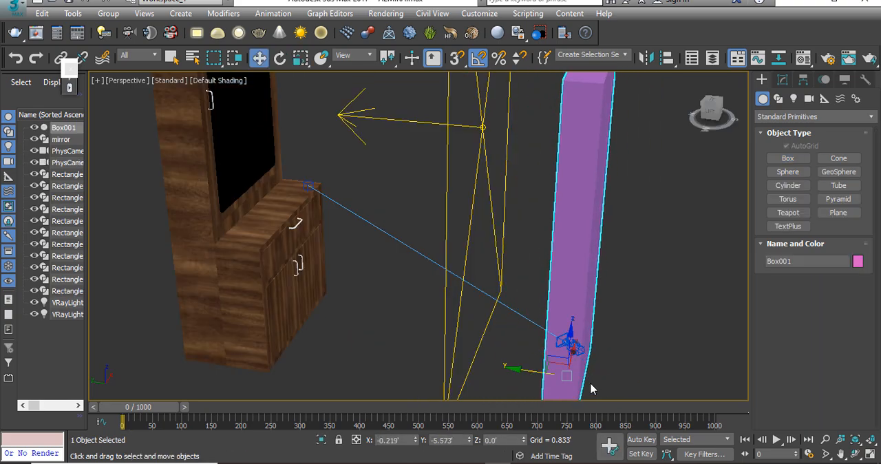
left_click_drag(543, 369, 417, 335)
Step: Render the PhysCamera001 view with the box in the scene, examine the mirror's reflection and close the frame buffer
left_click(570, 344)
key("c")
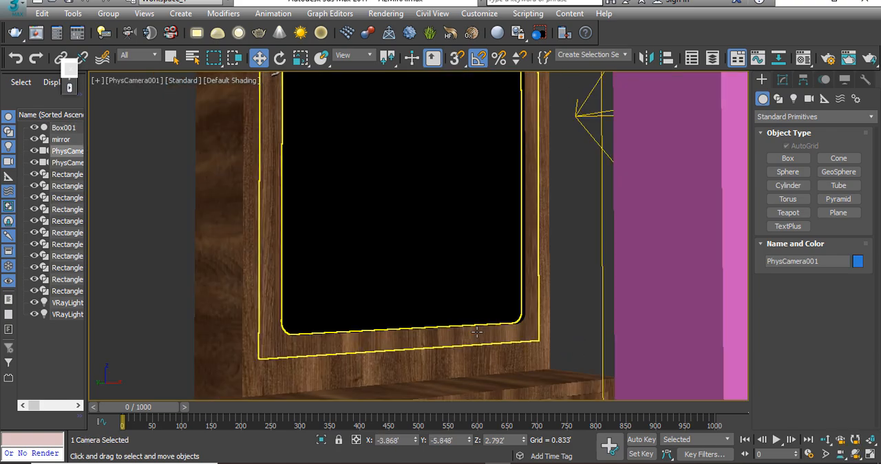
key("shift+q")
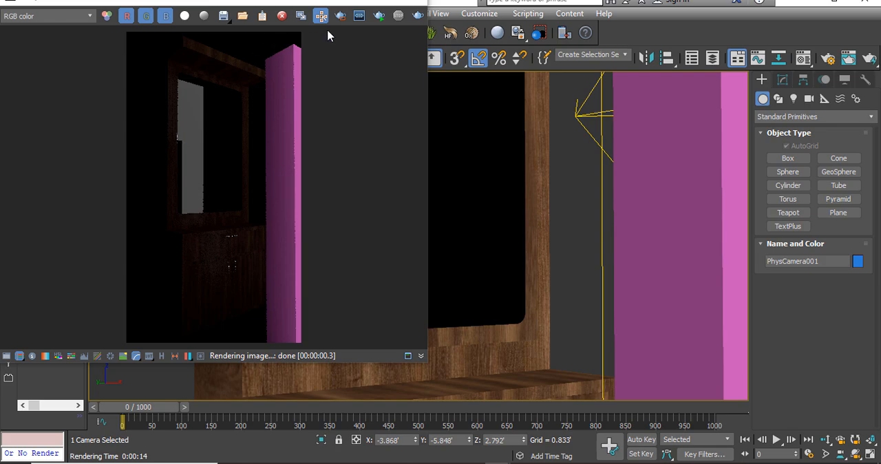
left_click(417, 15)
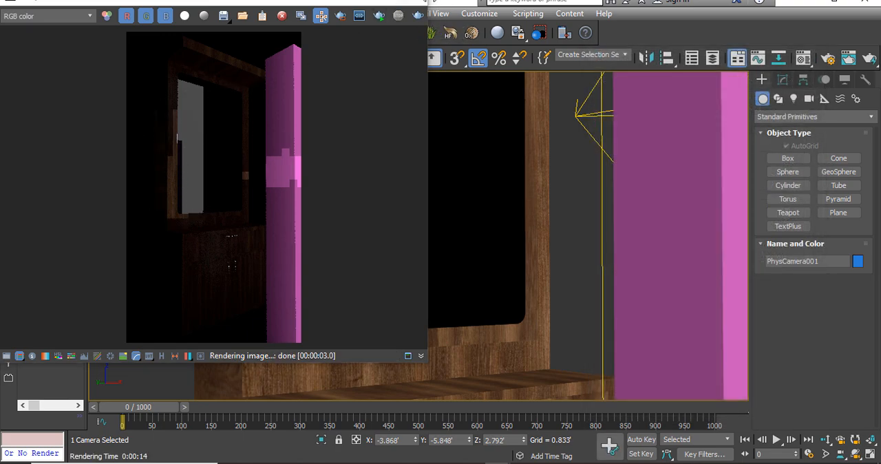
left_click(424, 2)
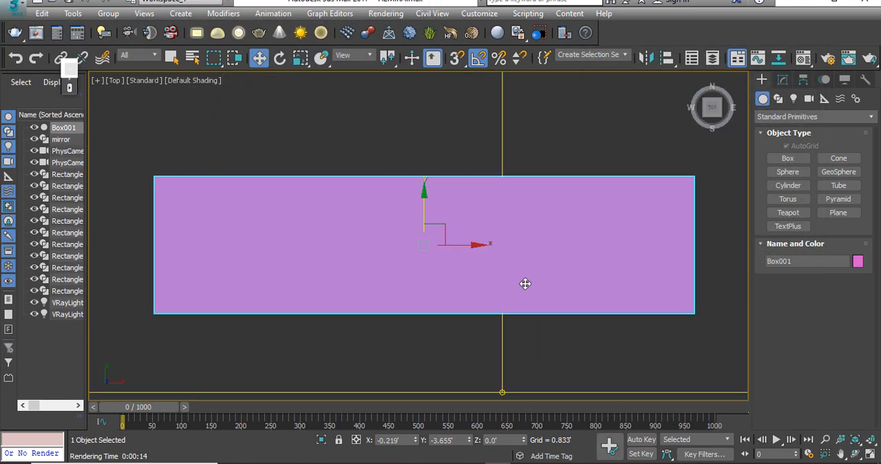
Step: Move the box closer to the cabinet front in the top view, to about X 0.44' and Y -2.39'
key("alt+z")
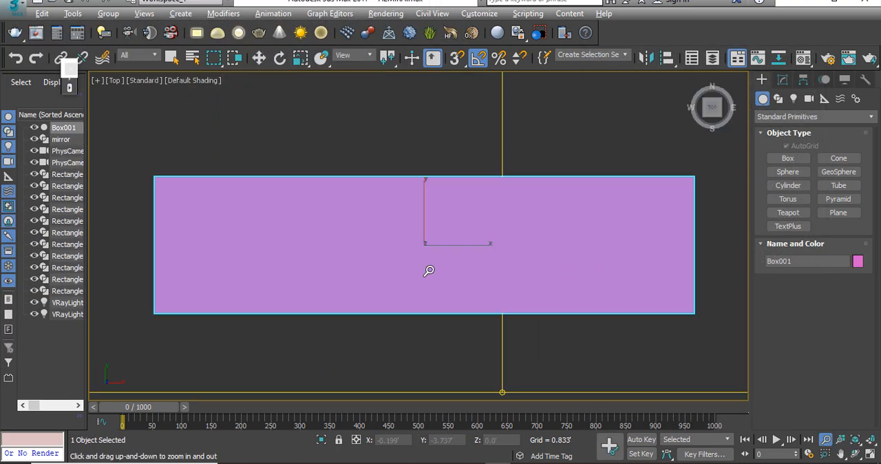
left_click_drag(429, 270, 440, 287)
key("w")
left_click_drag(448, 245, 481, 180)
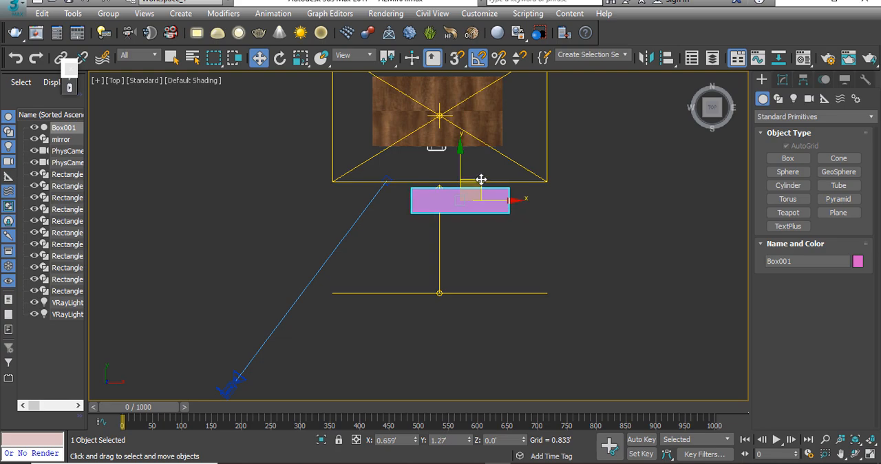
Step: Render the PhysCamera001 view again to check the repositioned box in the mirror, stop the render partway and close the frame buffer
left_click(266, 356)
left_click(237, 377)
key("c")
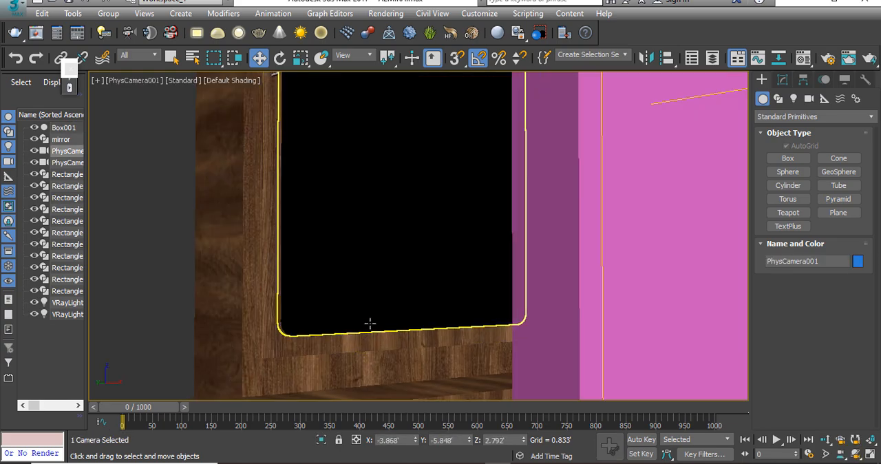
key("shift+q")
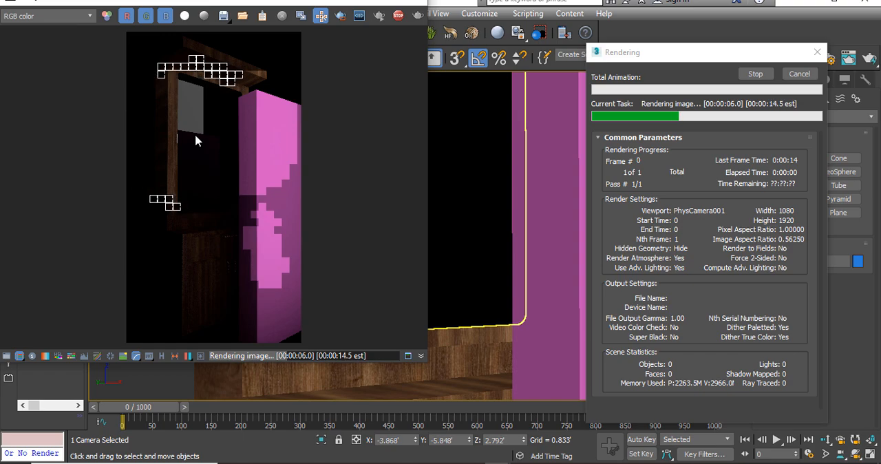
key("Escape")
left_click(414, 2)
Step: Delete the test box from in front of the cabinet and return to the perspective view
left_click(575, 203)
key("t")
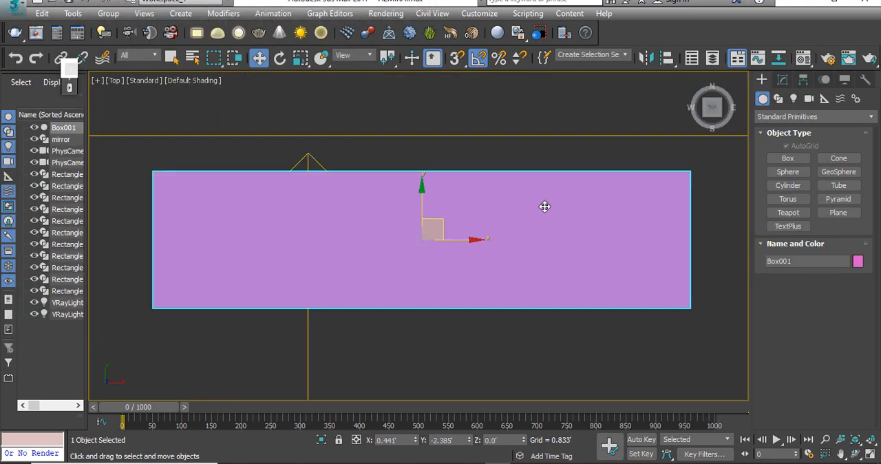
scroll(413, 227, "down", 5)
key("Delete")
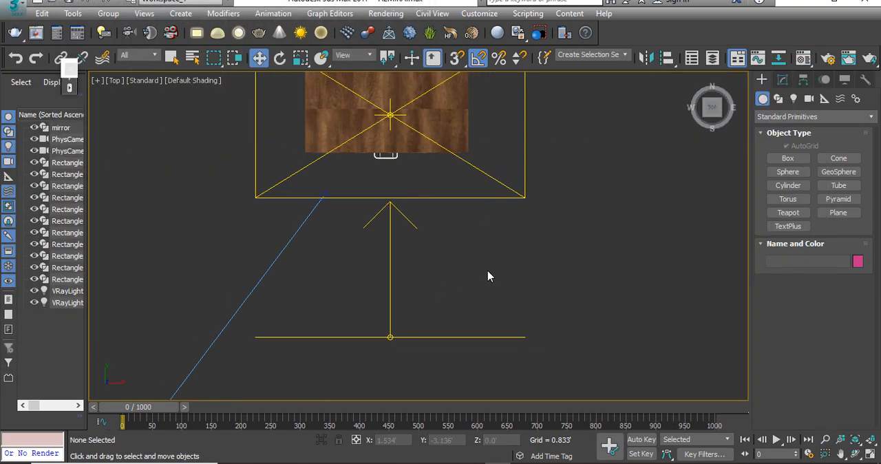
mouse_move(407, 255)
middle_mouse_down()
mouse_move(404, 294)
mouse_move(351, 240)
mouse_move(401, 264)
mouse_move(401, 324)
mouse_move(292, 311)
mouse_move(382, 311)
mouse_move(411, 271)
middle_mouse_up()
key("p")
scroll(411, 271, "up", 2)
middle_click_drag(506, 198, 505, 251)
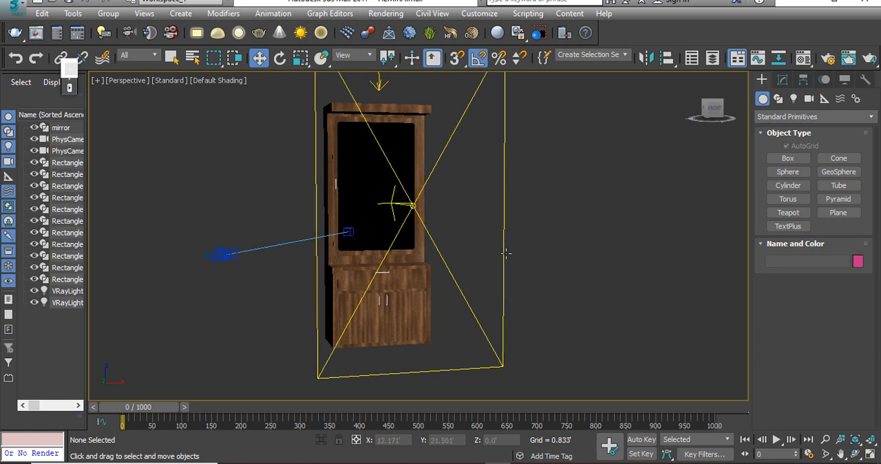